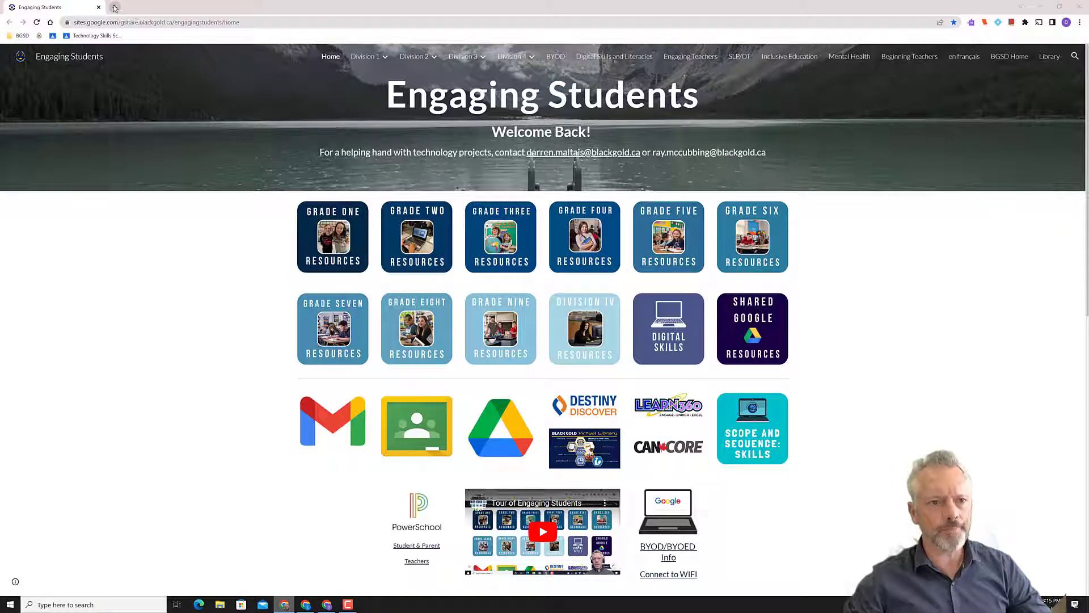
# Open a blank new browser tab, then go back to the Engaging Students site tab
pyautogui.click(115, 8)
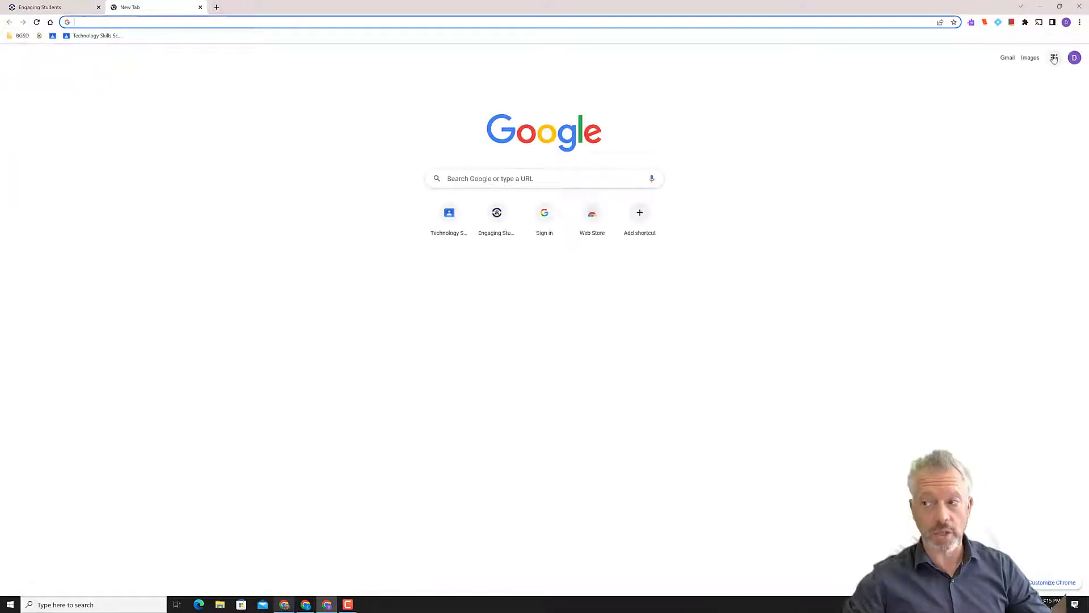
pyautogui.click(1054, 58)
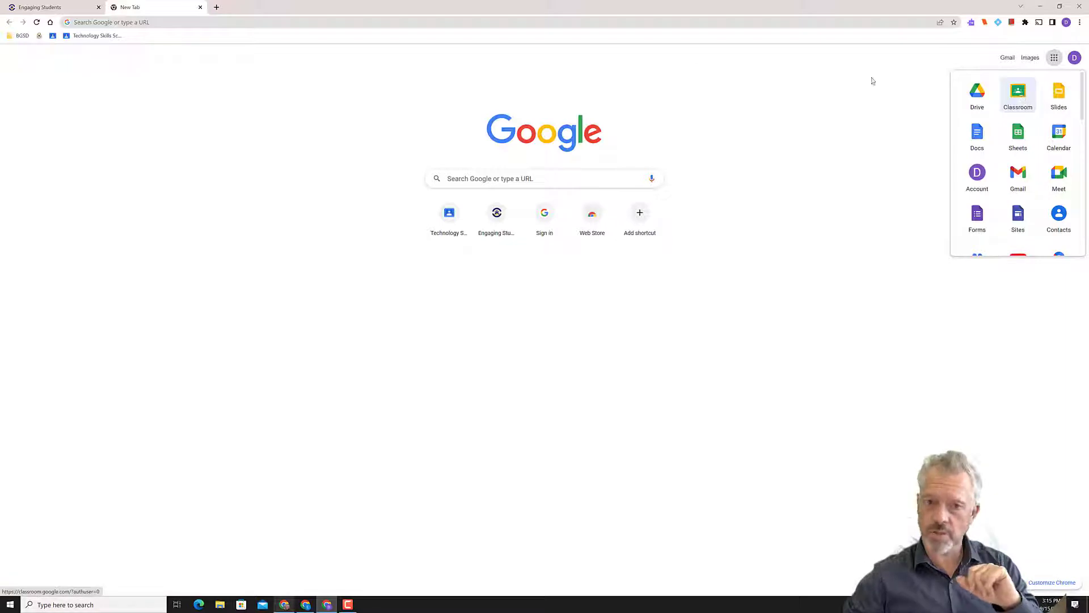
pyautogui.click(72, 10)
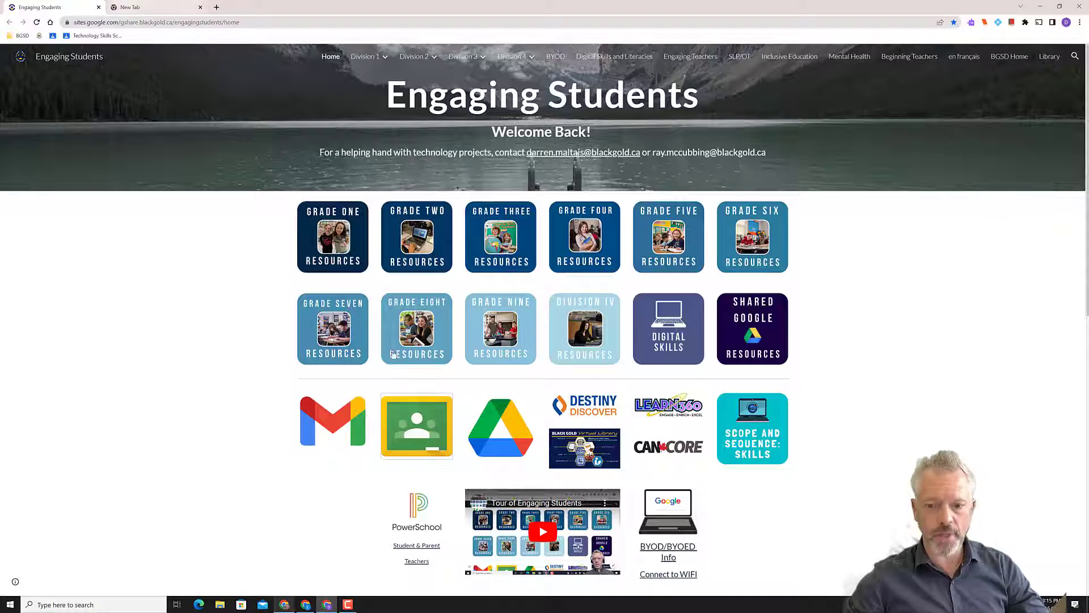
# Open the Technology Skills Scope and Sequence class in Google Classroom and bookmark it in the bookmarks bar
pyautogui.click(417, 426)
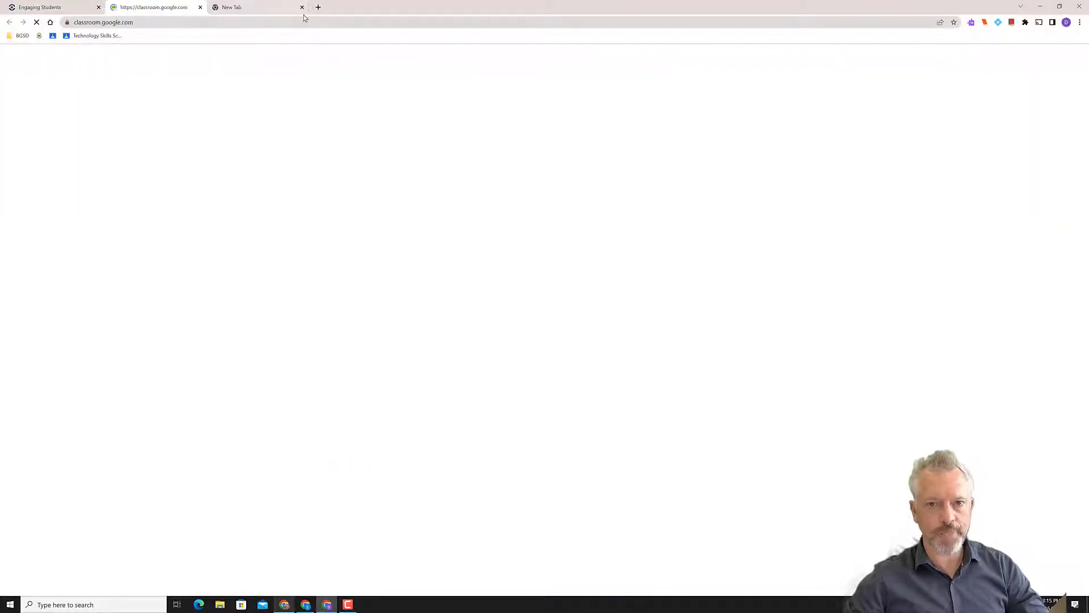
pyautogui.click(302, 7)
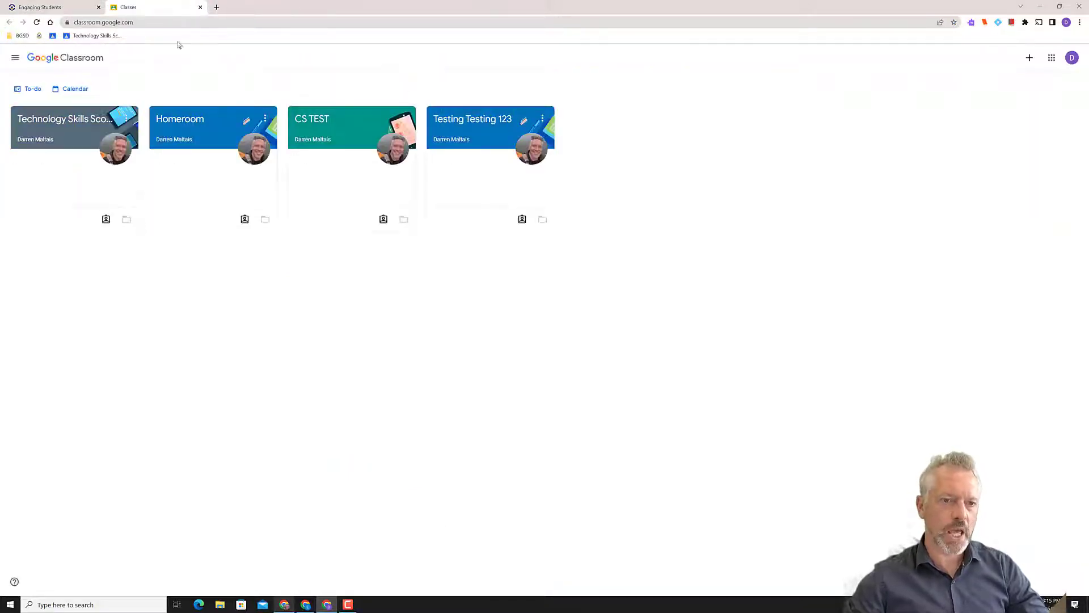
pyautogui.click(53, 125)
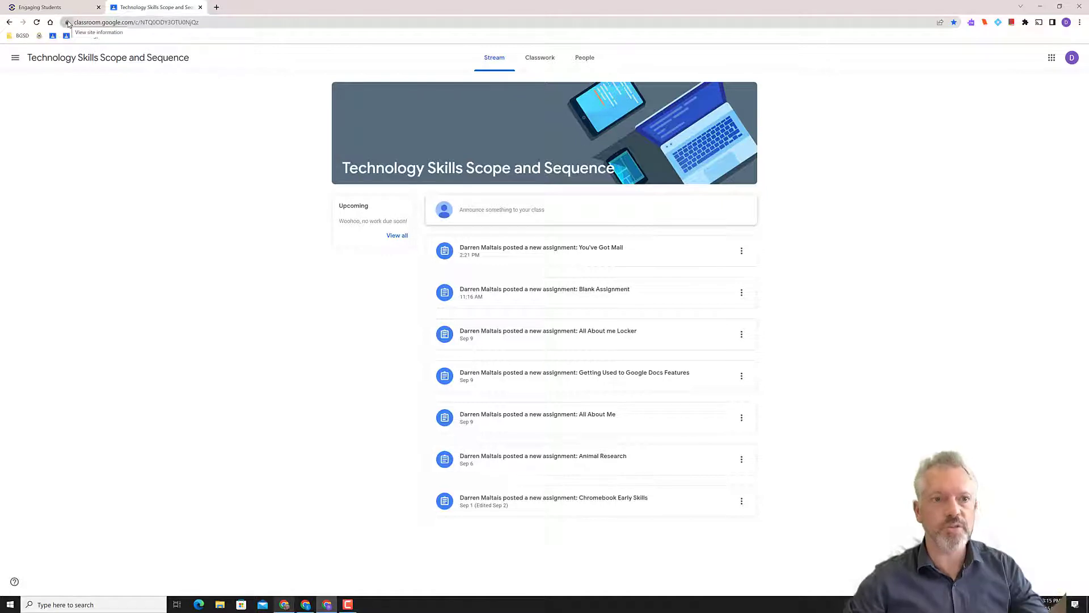
pyautogui.moveTo(68, 24); pyautogui.dragTo(141, 39)
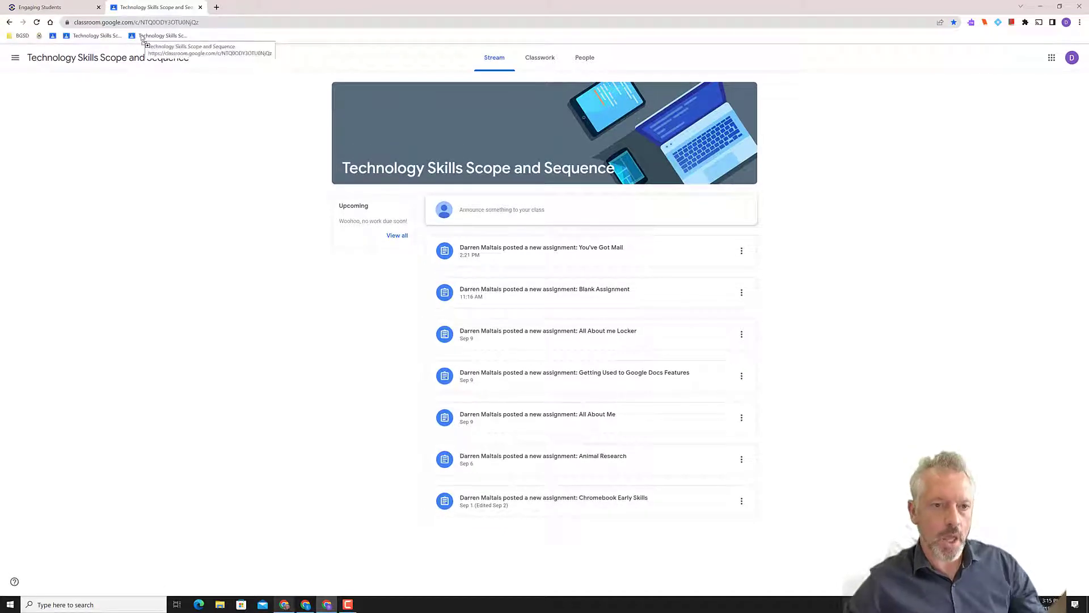
# Move the class bookmark left and delete the third duplicate class bookmark
pyautogui.rightClick(142, 37)
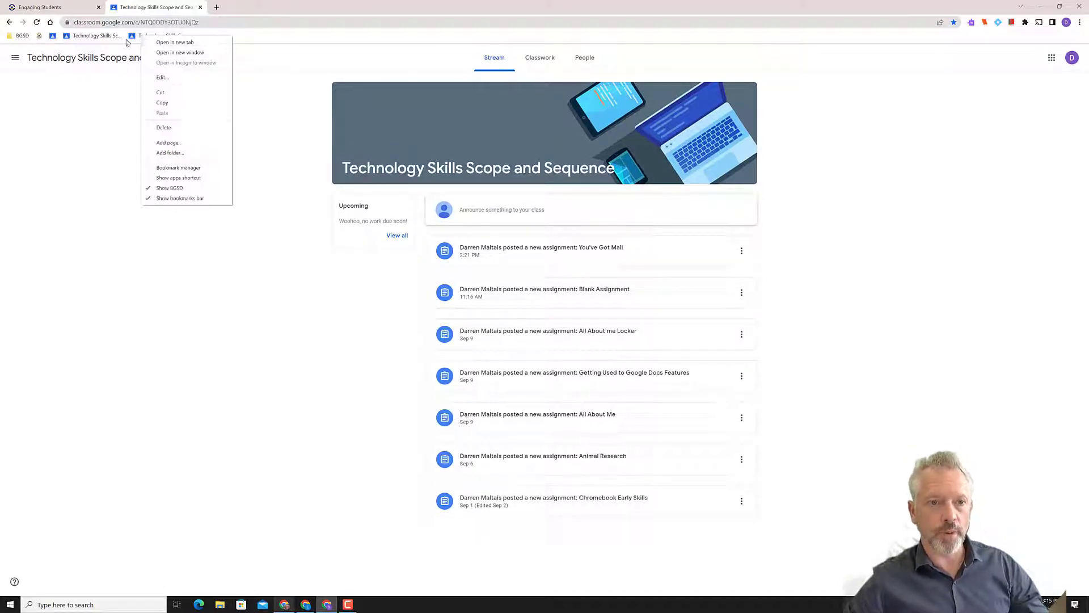
pyautogui.click(68, 19)
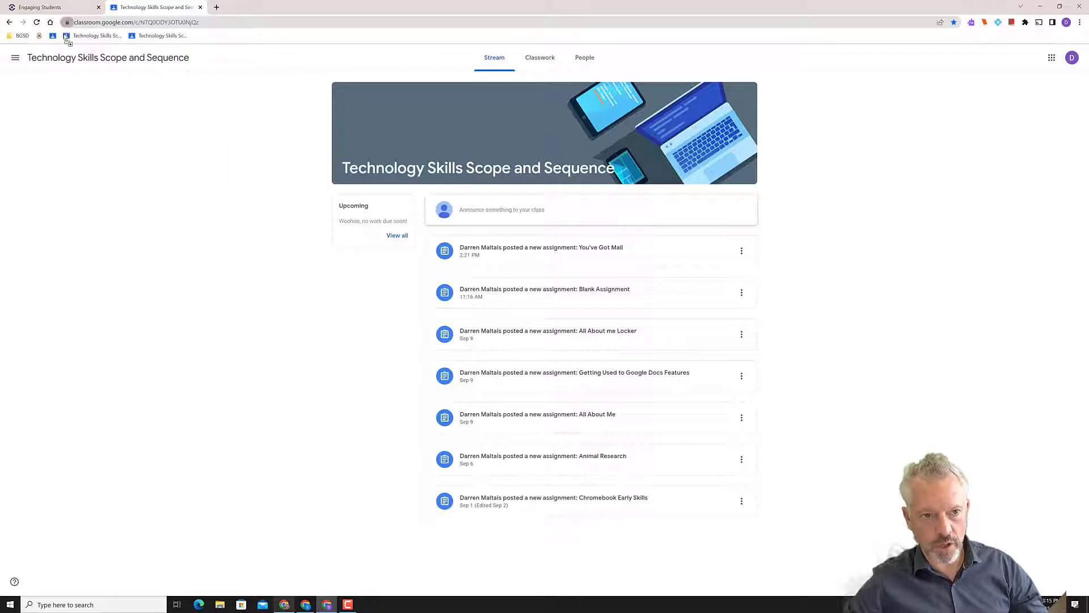
pyautogui.moveTo(86, 36); pyautogui.dragTo(62, 38)
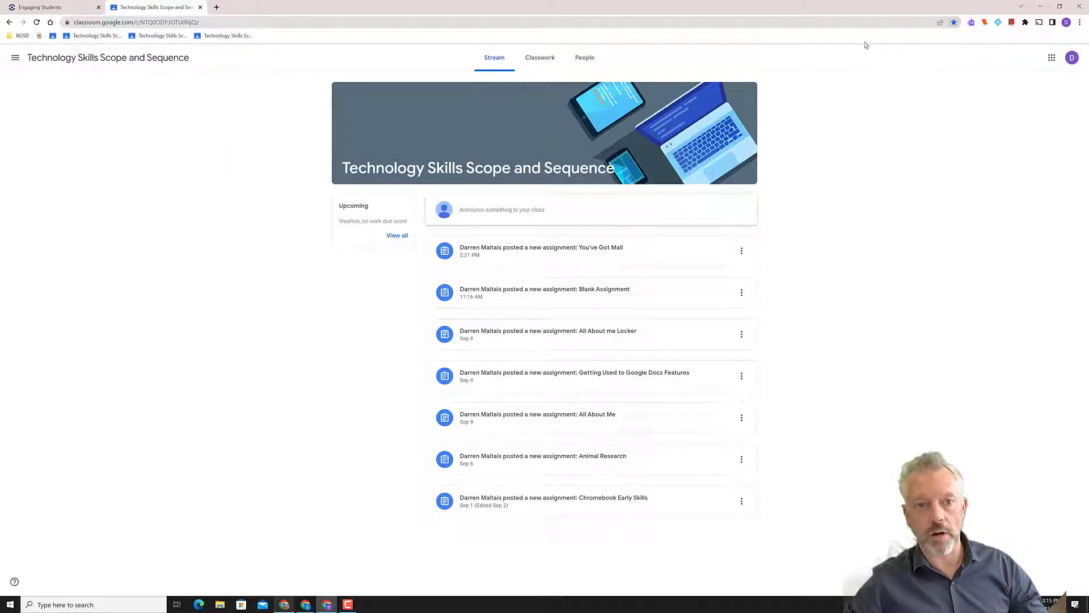
pyautogui.rightClick(216, 38)
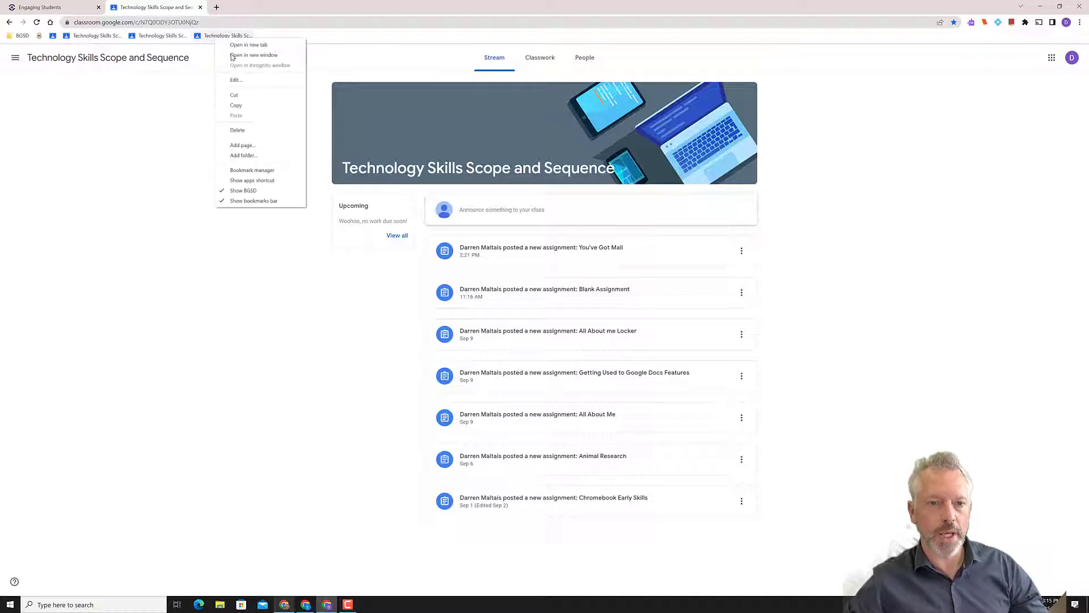
pyautogui.click(238, 130)
pyautogui.rightClick(153, 24)
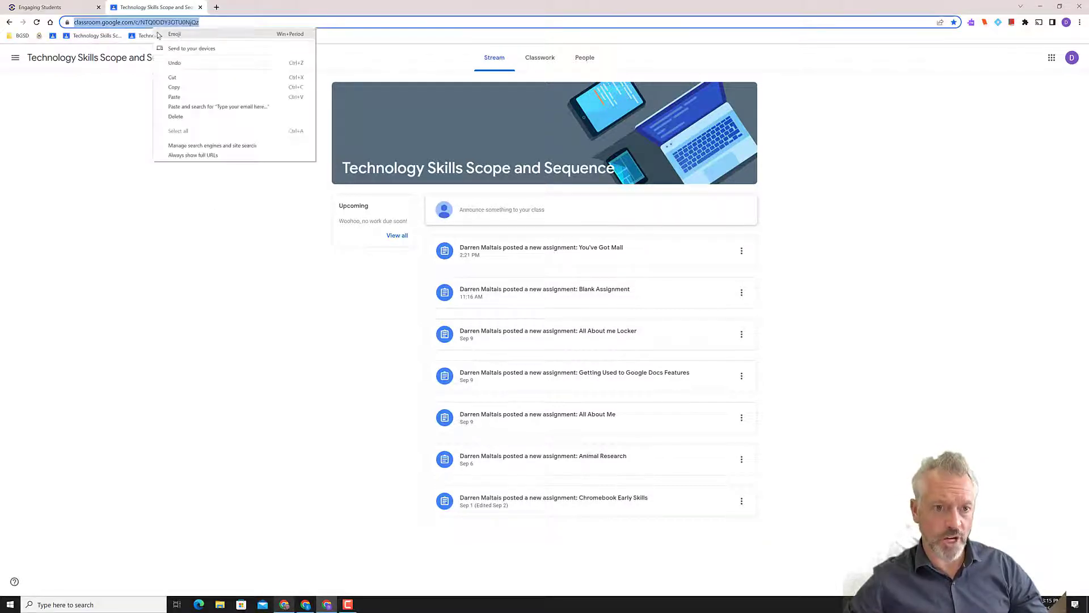
pyautogui.click(154, 25)
pyautogui.click(247, 123)
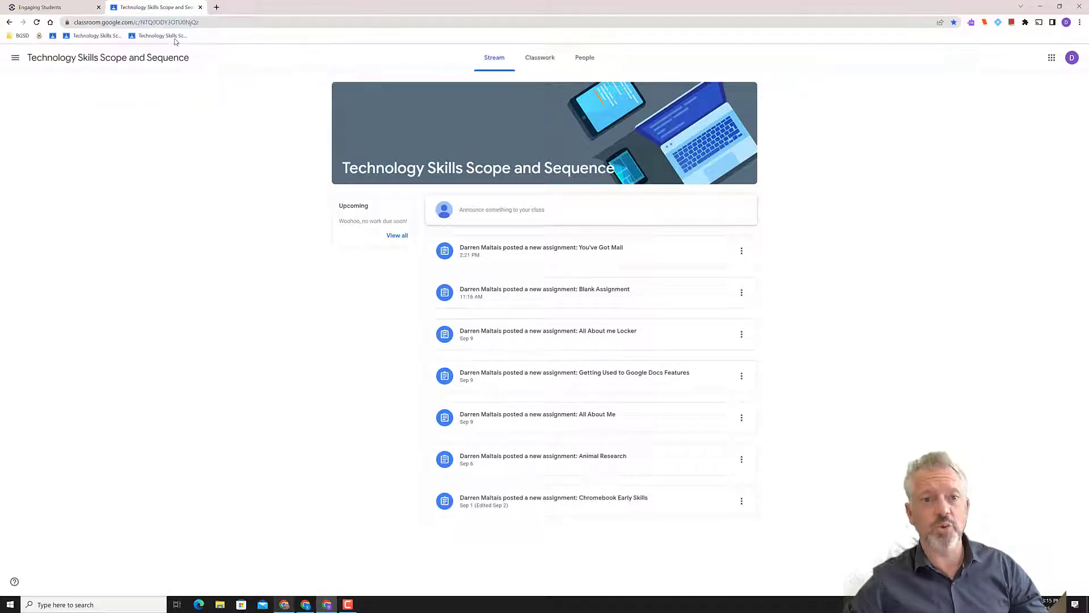
# Delete the remaining duplicate class bookmarks and re-bookmark the class page once
pyautogui.rightClick(170, 36)
pyautogui.click(202, 130)
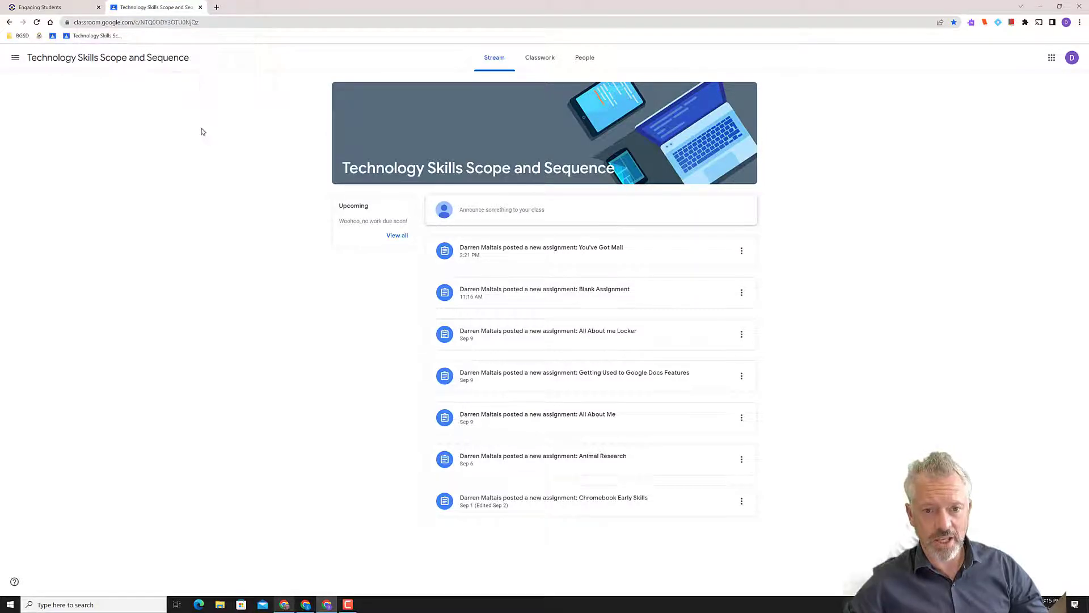
pyautogui.rightClick(105, 38)
pyautogui.click(127, 130)
pyautogui.moveTo(67, 22); pyautogui.dragTo(79, 39)
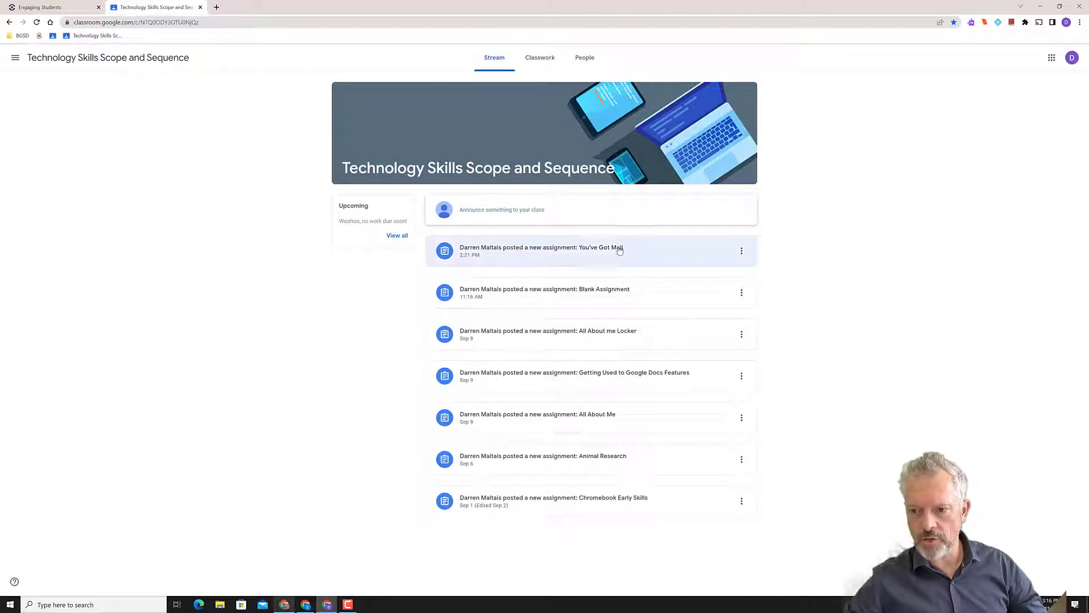
pyautogui.click(596, 250)
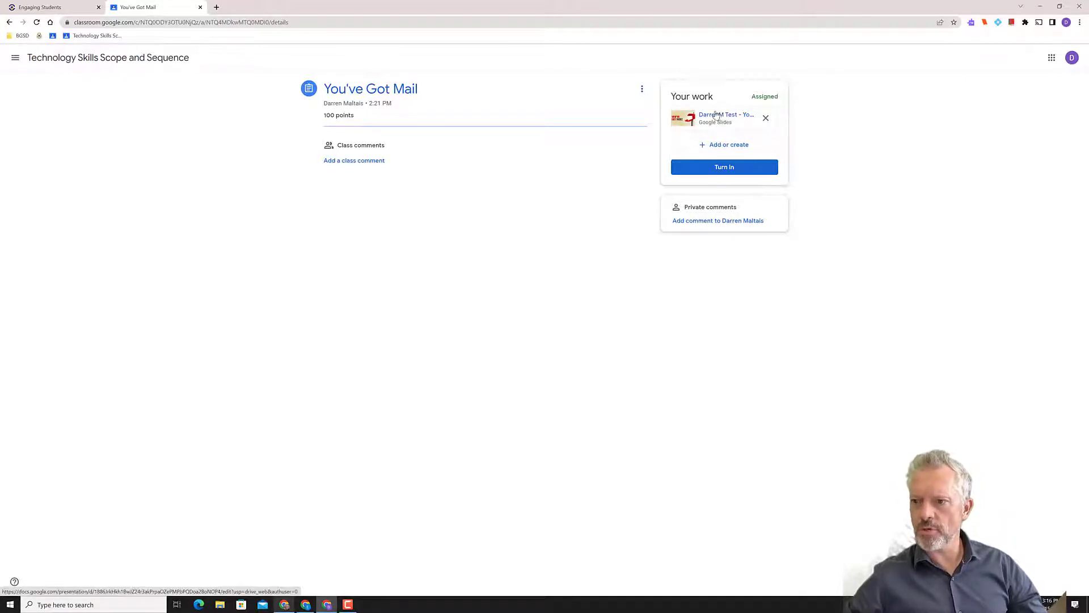
pyautogui.click(710, 116)
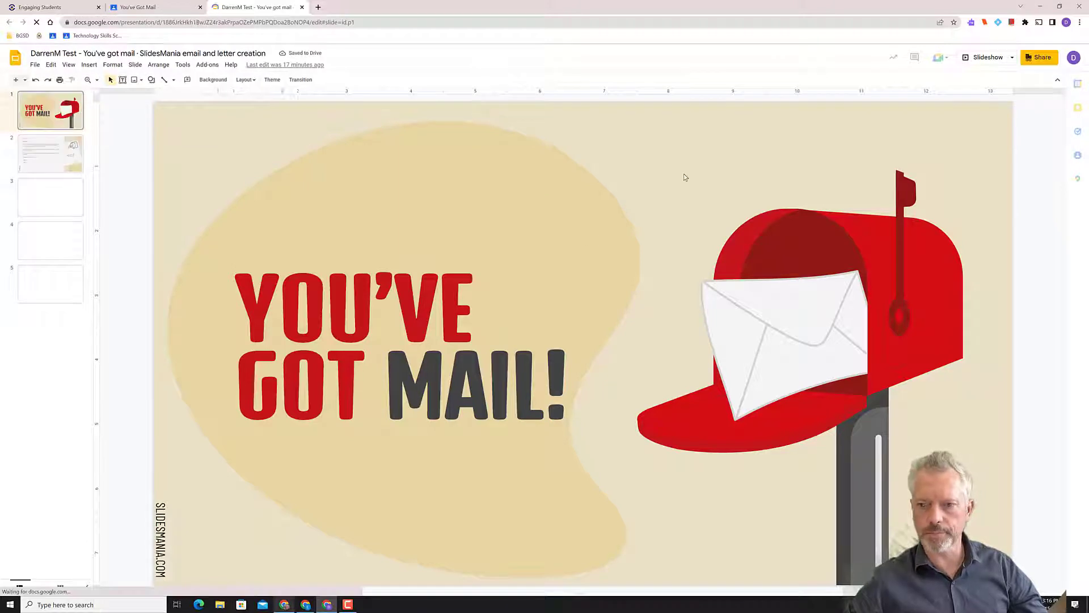
# Go to slide 2 to view the sample friendly letter dated May 12, 2021
pyautogui.click(49, 152)
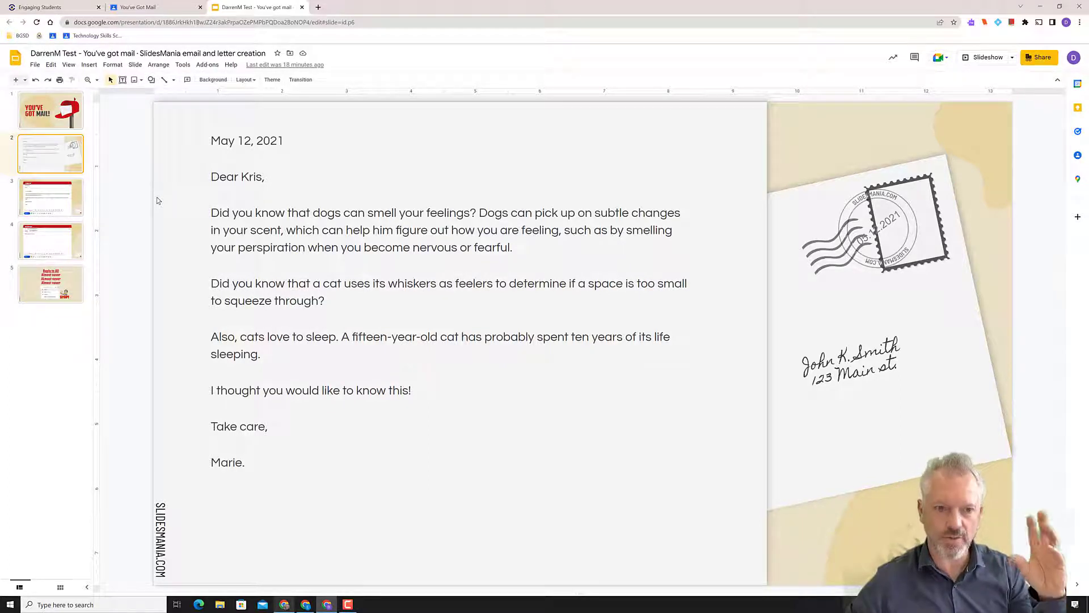
# Review slide 3's sample email, highlighting 'See the attached photo', then go to slide 4
pyautogui.click(67, 201)
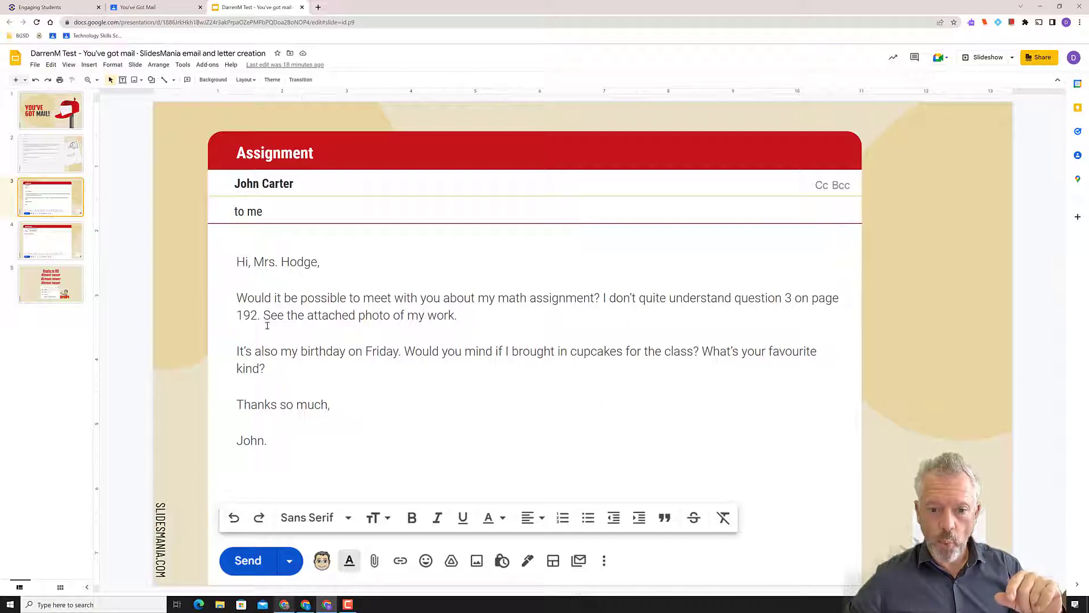
pyautogui.moveTo(264, 317); pyautogui.dragTo(388, 318)
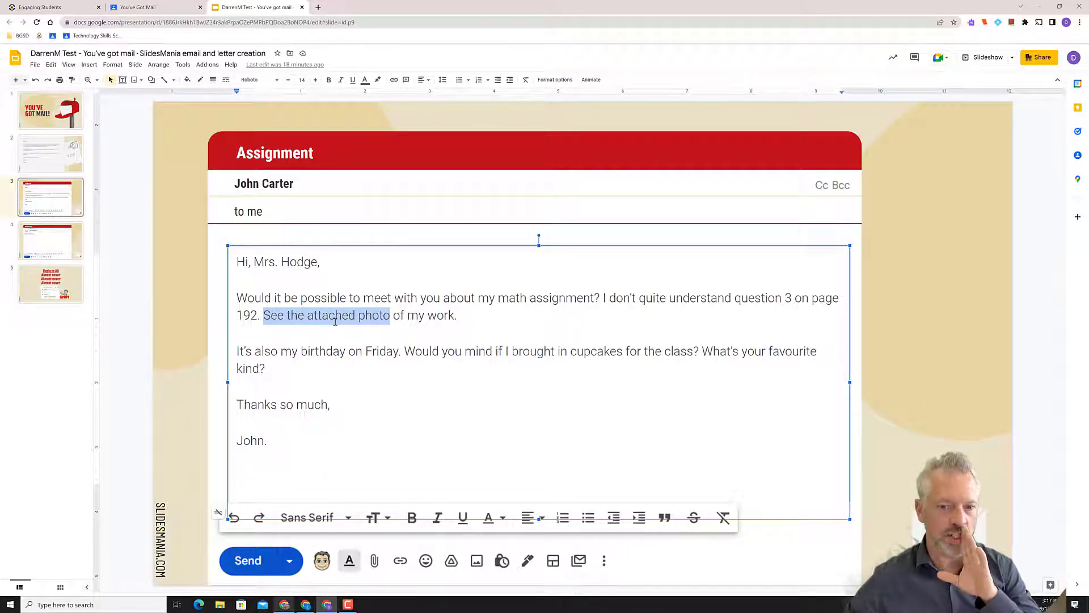
pyautogui.doubleClick(391, 388)
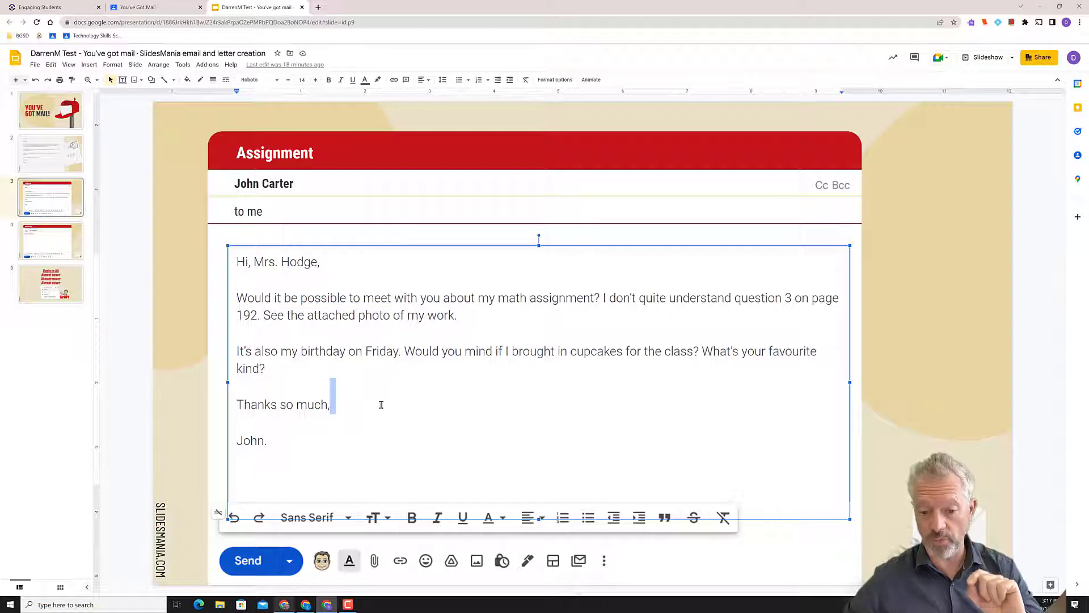
pyautogui.click(914, 298)
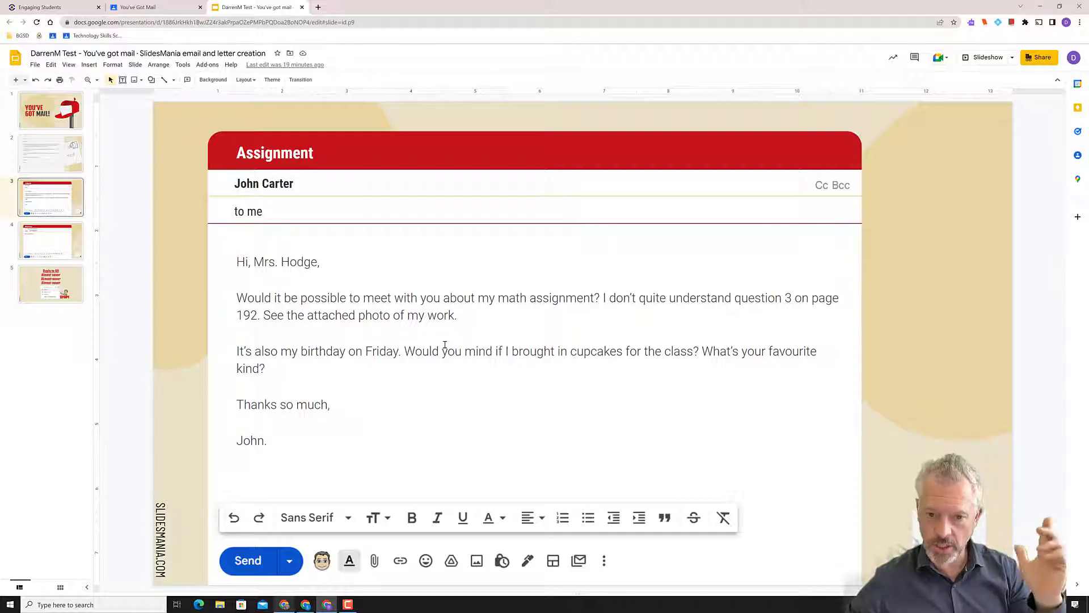
pyautogui.click(48, 247)
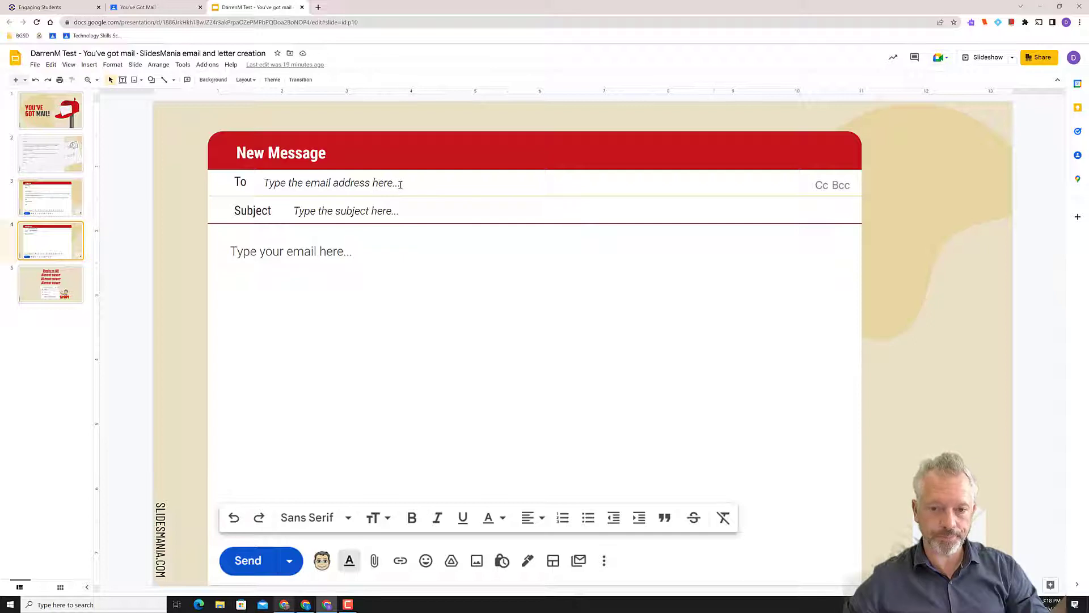
# Replace the To placeholder with the recipient's email address in non-italic text
pyautogui.tripleClick(400, 183)
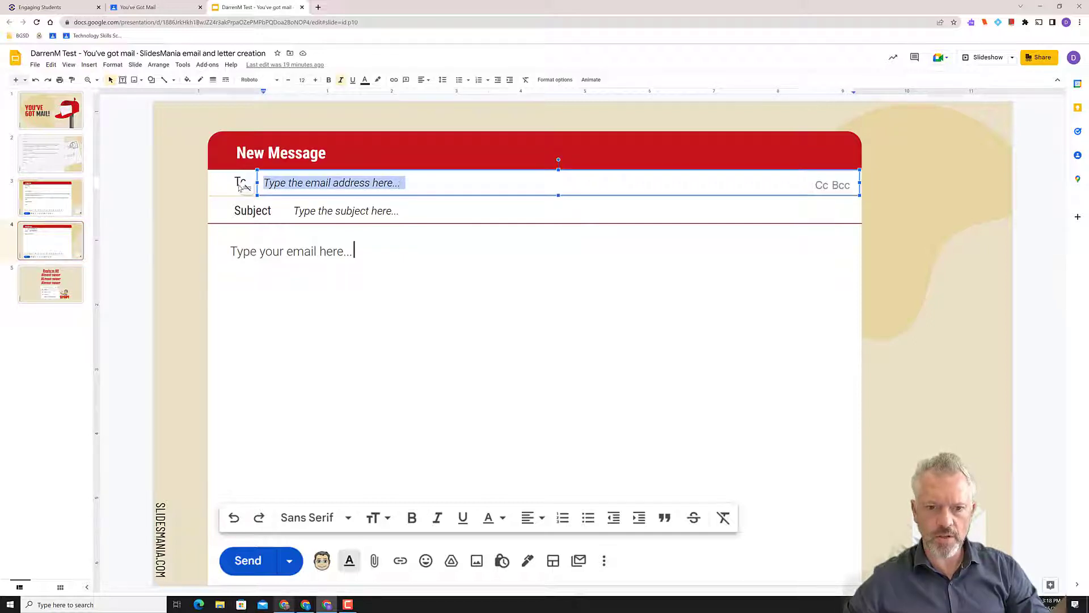
pyautogui.hotkey('ctrl', 'i')
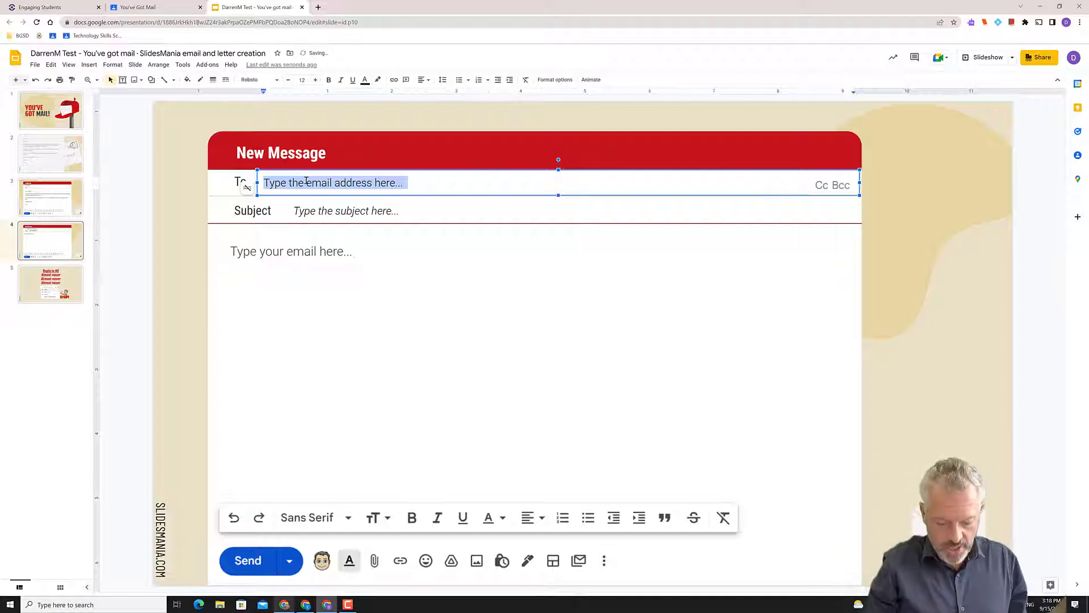
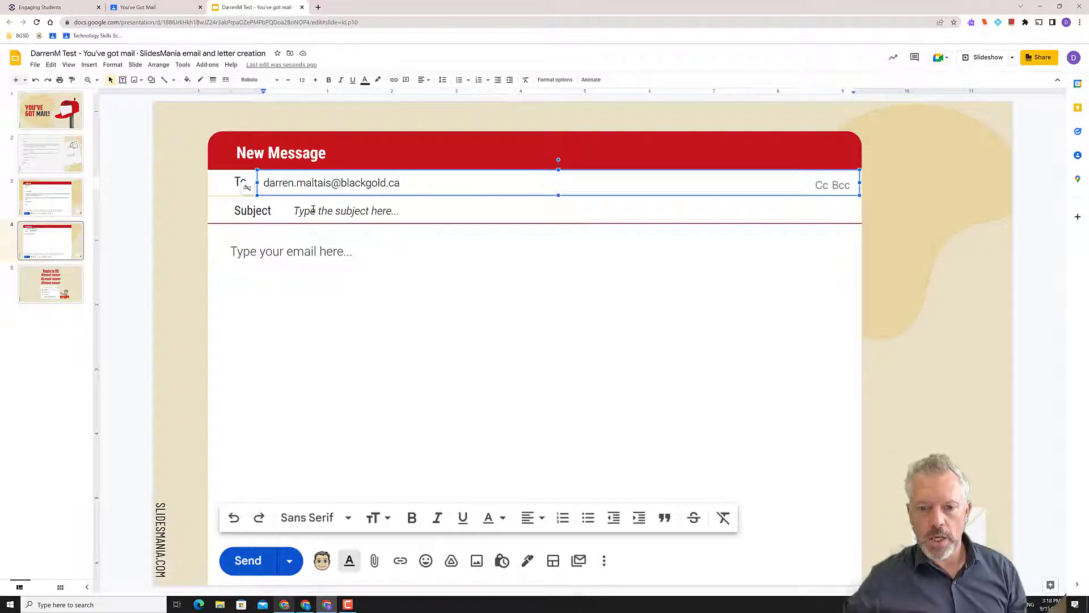
# Replace the Subject placeholder with 'Lunch Money' and remove its italics
pyautogui.click(396, 209)
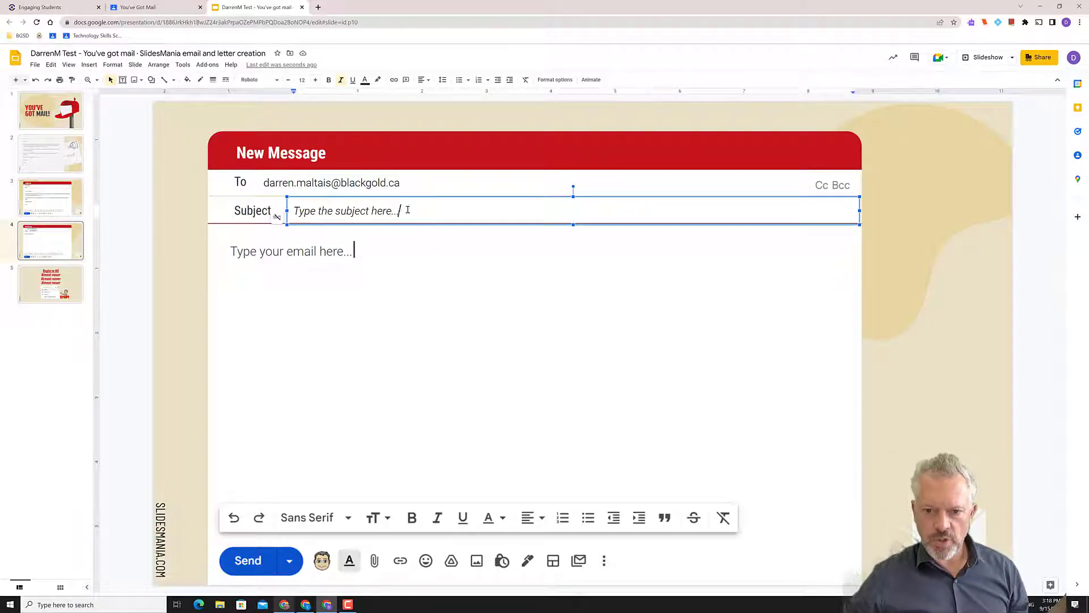
pyautogui.hotkey('ctrl', 'a')
pyautogui.write('Pi')
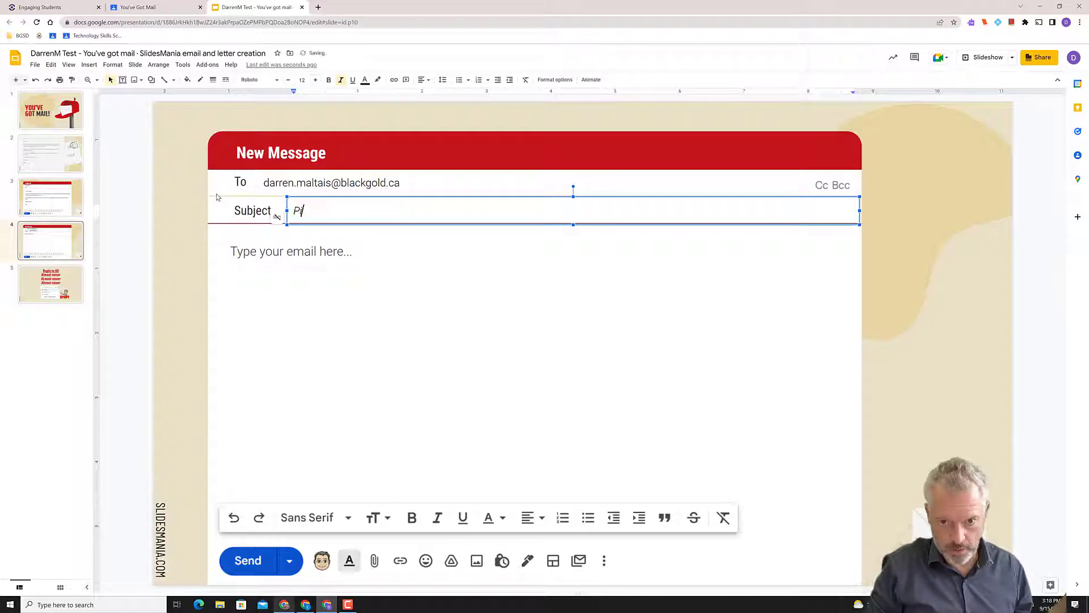
pyautogui.write('zza')
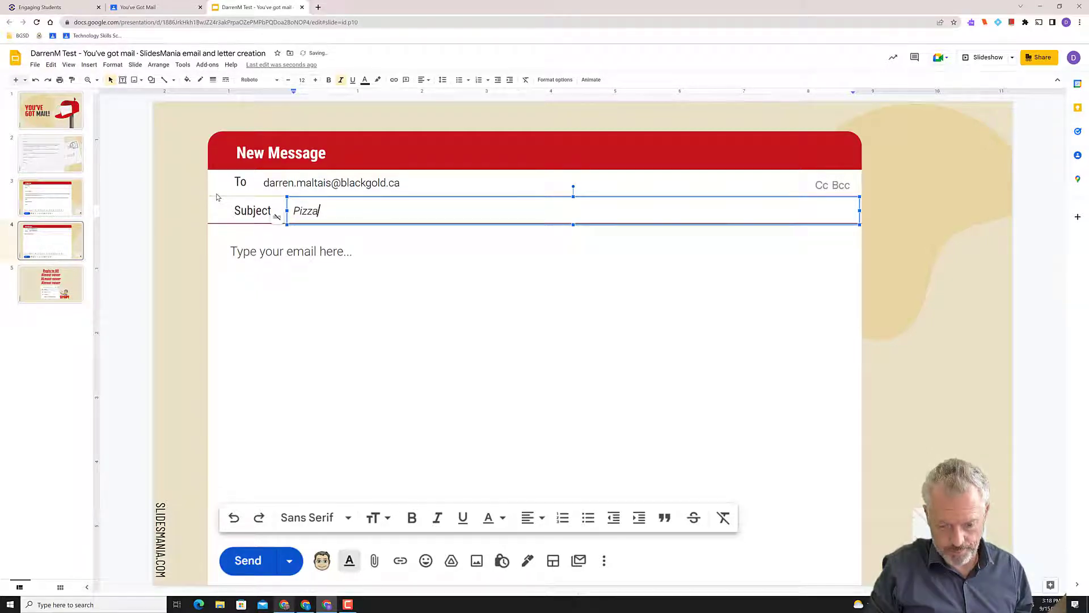
pyautogui.press('BackSpace')
pyautogui.press('BackSpace')
pyautogui.press('BackSpace')
pyautogui.press('BackSpace')
pyautogui.press('BackSpace')
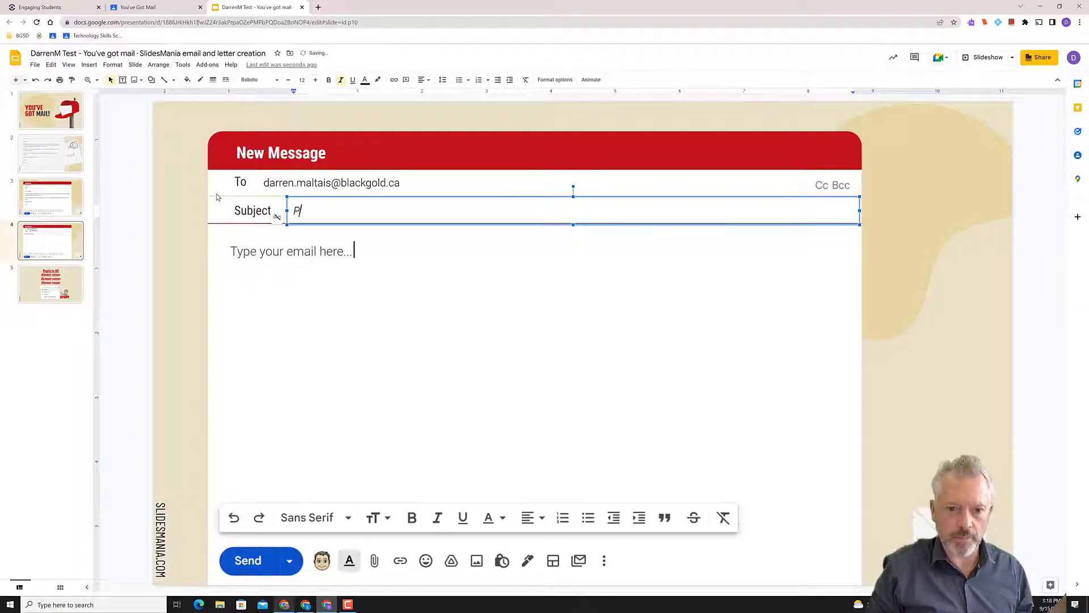
pyautogui.press('BackSpace')
pyautogui.write('Lunch')
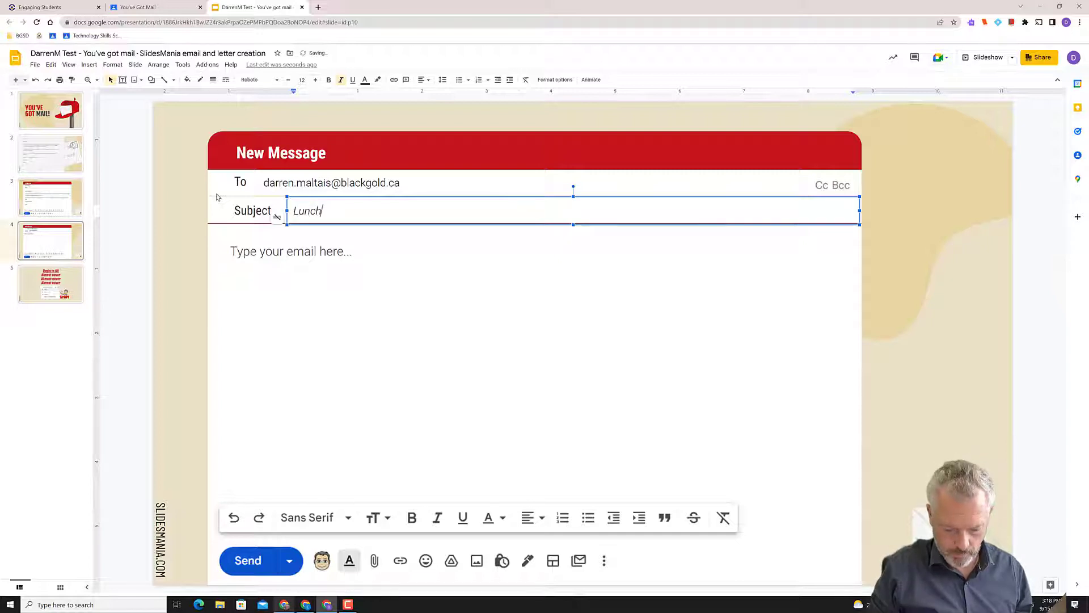
pyautogui.write(' Money')
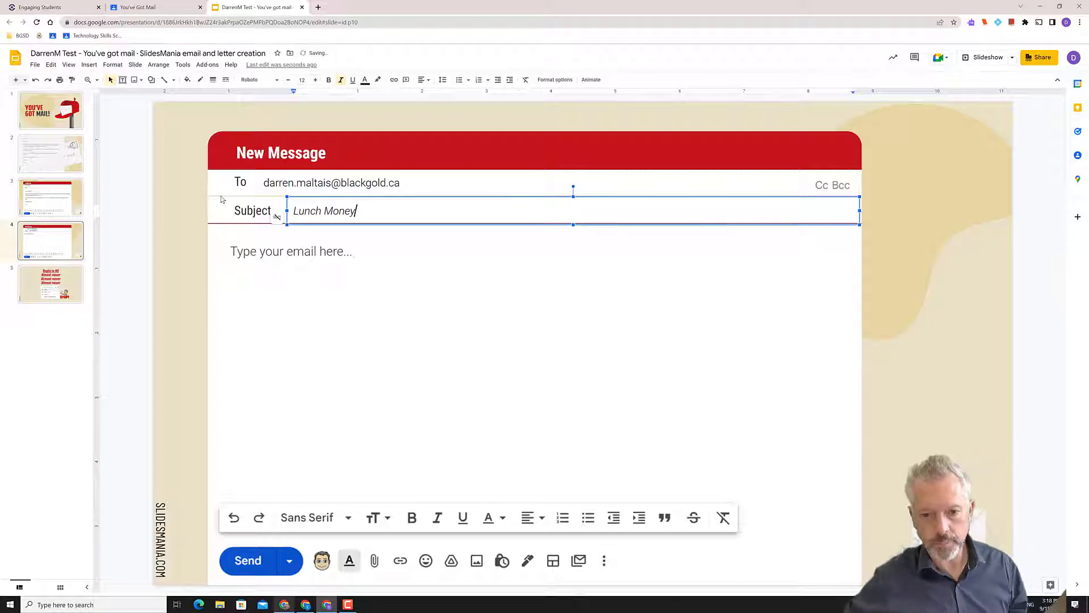
pyautogui.tripleClick(322, 211)
pyautogui.hotkey('ctrl', 'i')
# Replace 'Lunch Money' in the Subject with 'Pizza Party', undoing a stray retype
pyautogui.click(457, 247)
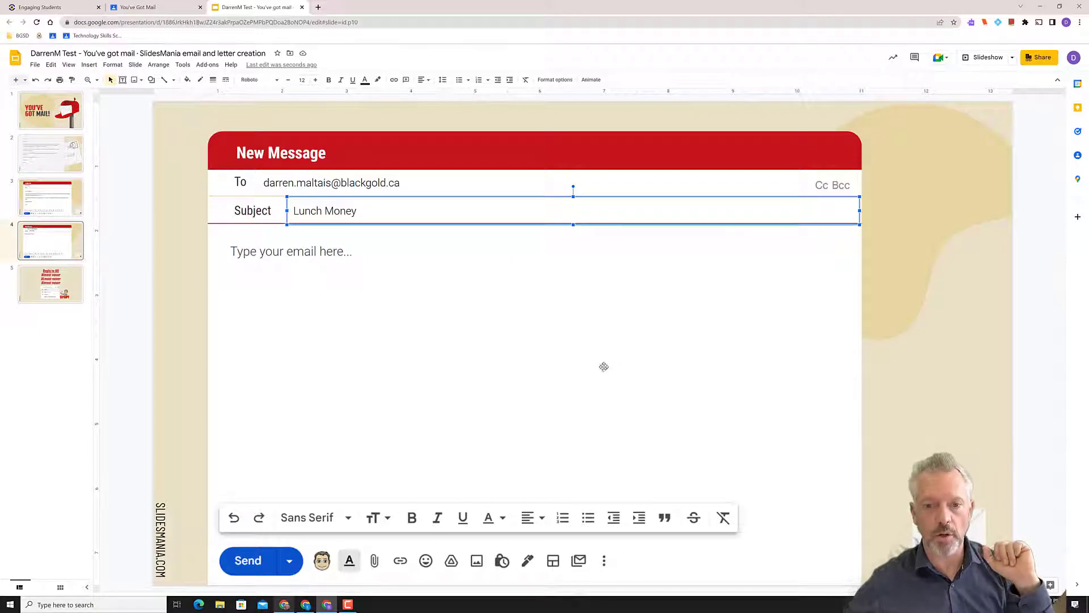
pyautogui.click(400, 270)
pyautogui.click(339, 184)
pyautogui.tripleClick(332, 211)
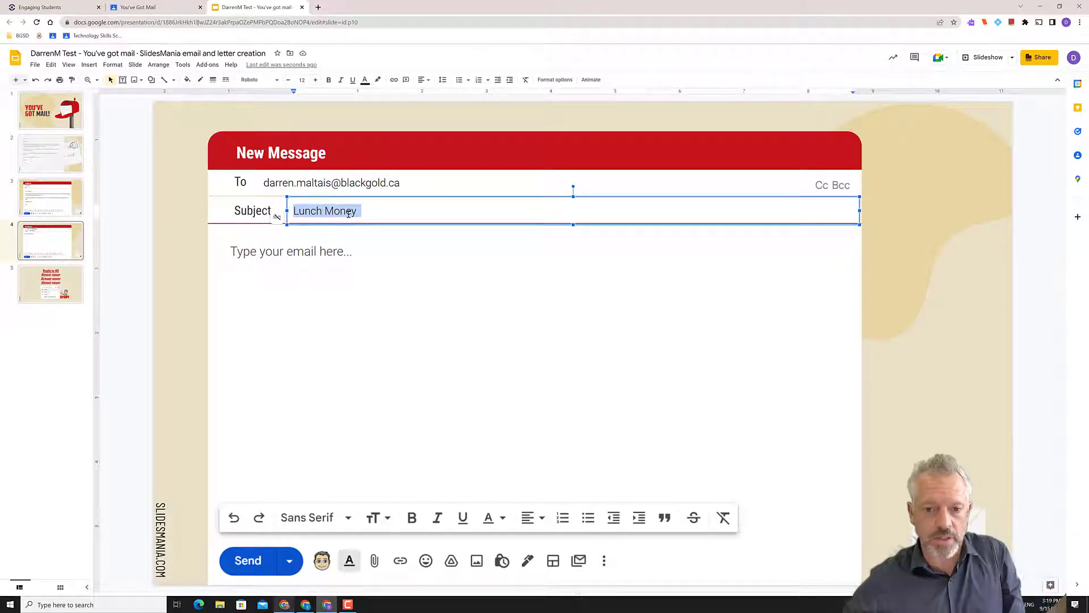
pyautogui.tripleClick(347, 212)
pyautogui.write('Pizza Party')
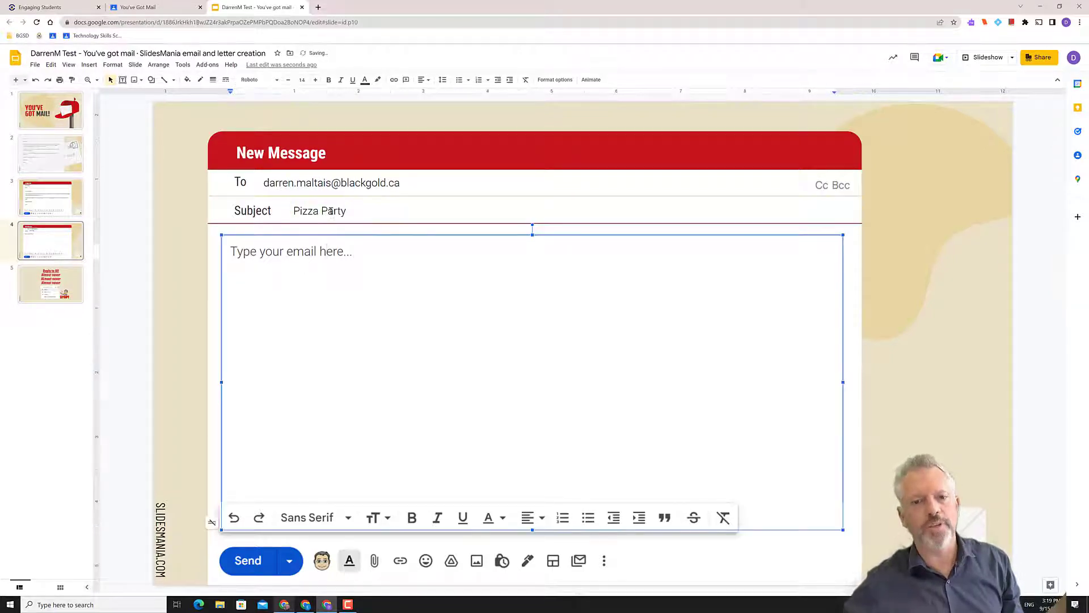
pyautogui.tripleClick(331, 211)
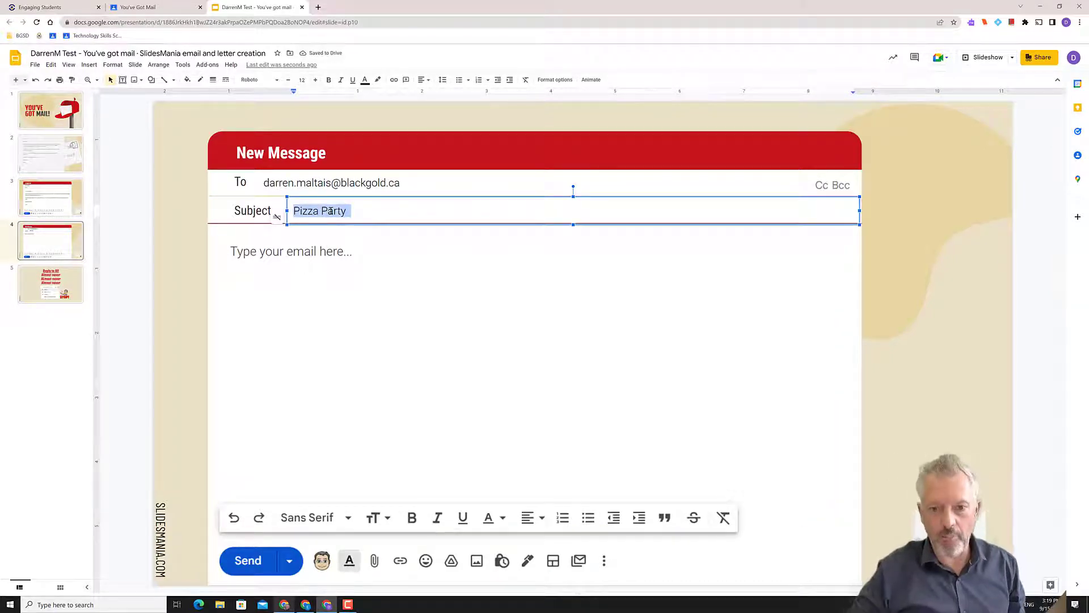
pyautogui.write('Ho')
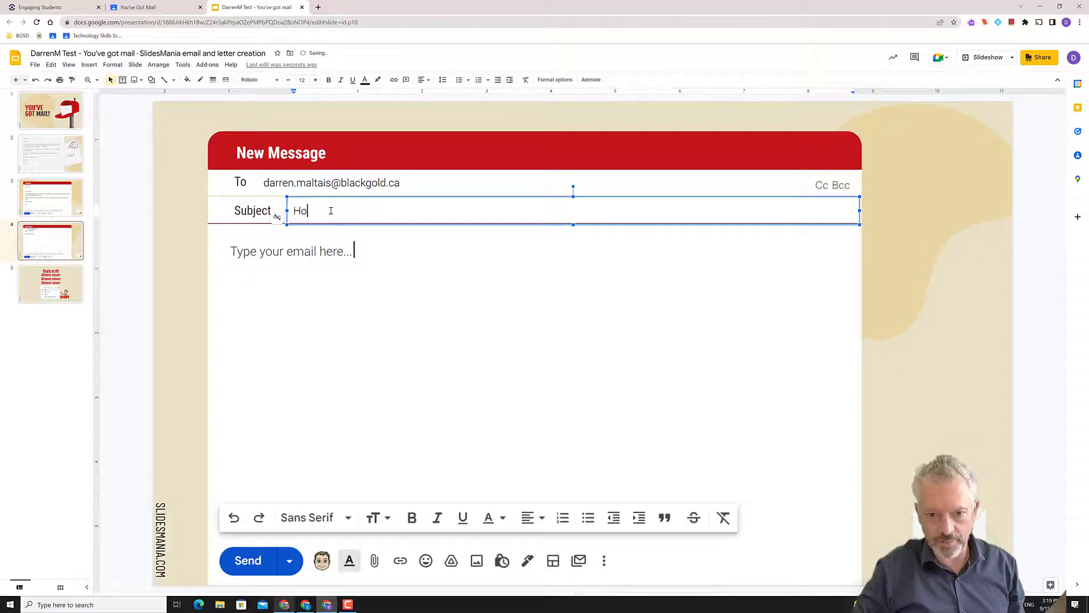
pyautogui.press('BackSpace')
pyautogui.press('BackSpace')
pyautogui.write('Ho')
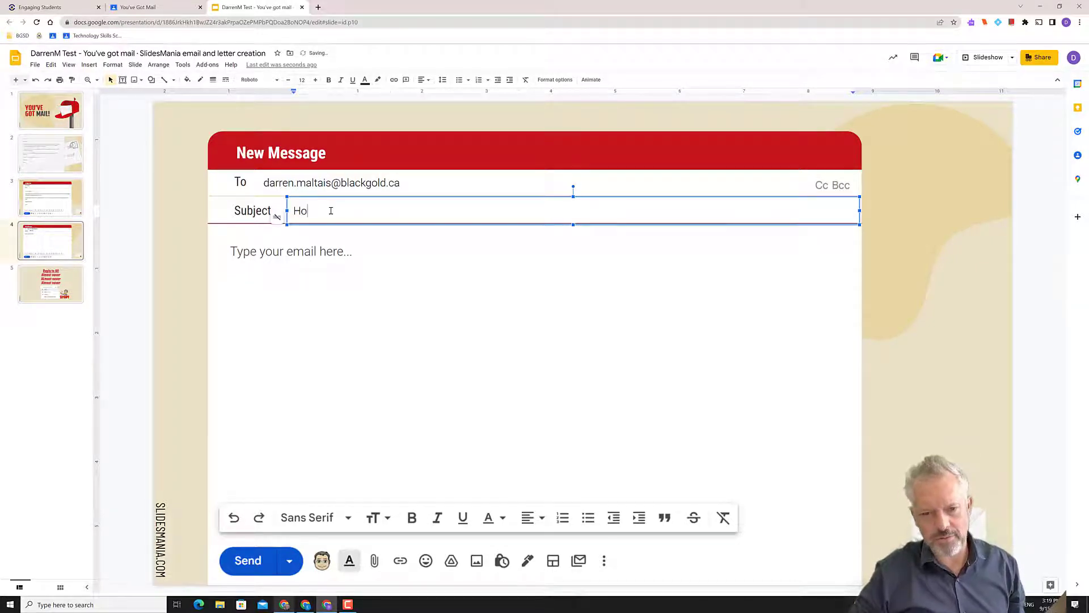
pyautogui.hotkey('ctrl', 'z')
# Delete the email body placeholder text and type the greeting 'Hi,'
pyautogui.click(333, 251)
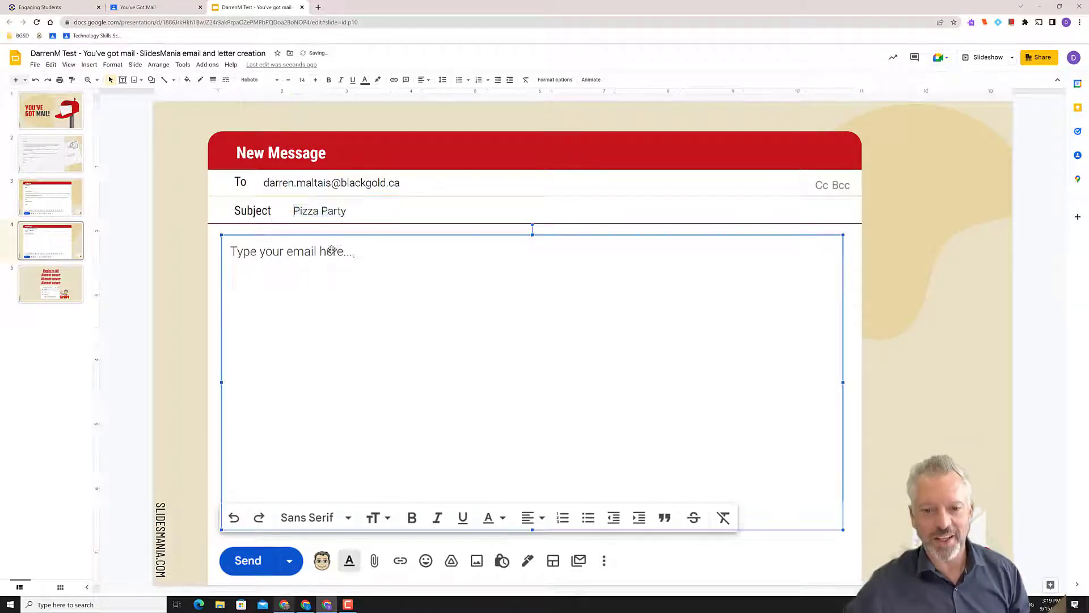
pyautogui.moveTo(356, 253); pyautogui.dragTo(230, 253)
pyautogui.click(279, 184)
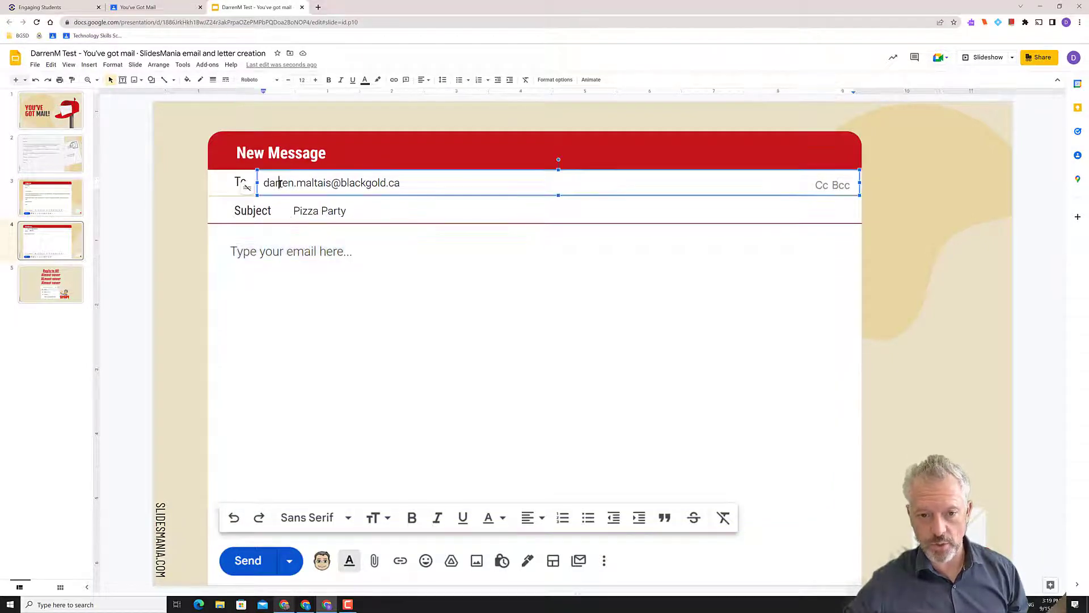
pyautogui.doubleClick(334, 211)
pyautogui.click(303, 254)
pyautogui.hotkey('ctrl', 'a')
pyautogui.press('BackSpace')
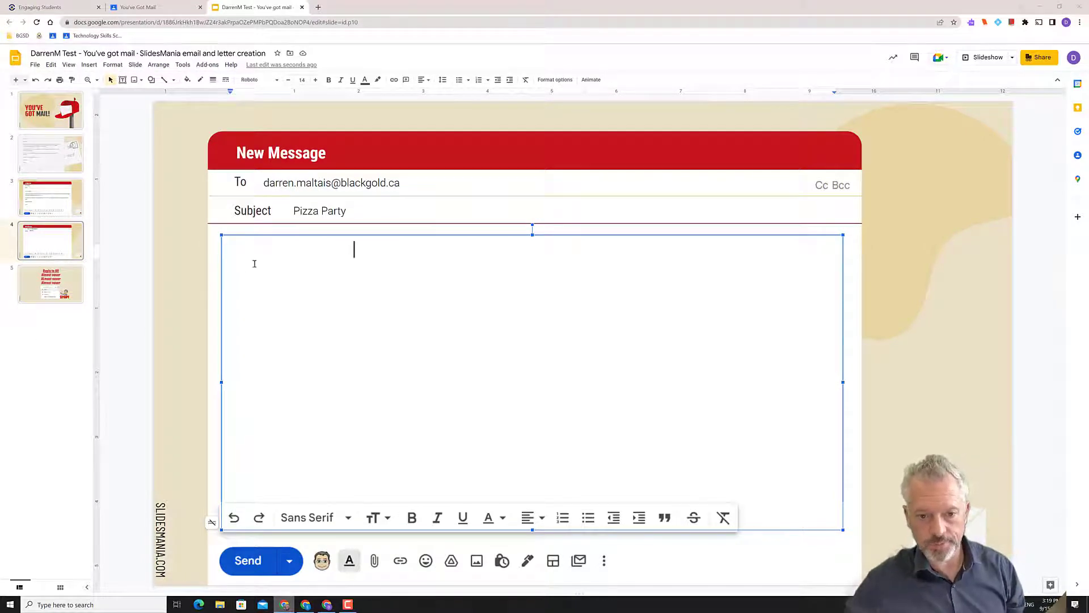
pyautogui.write('Hi,')
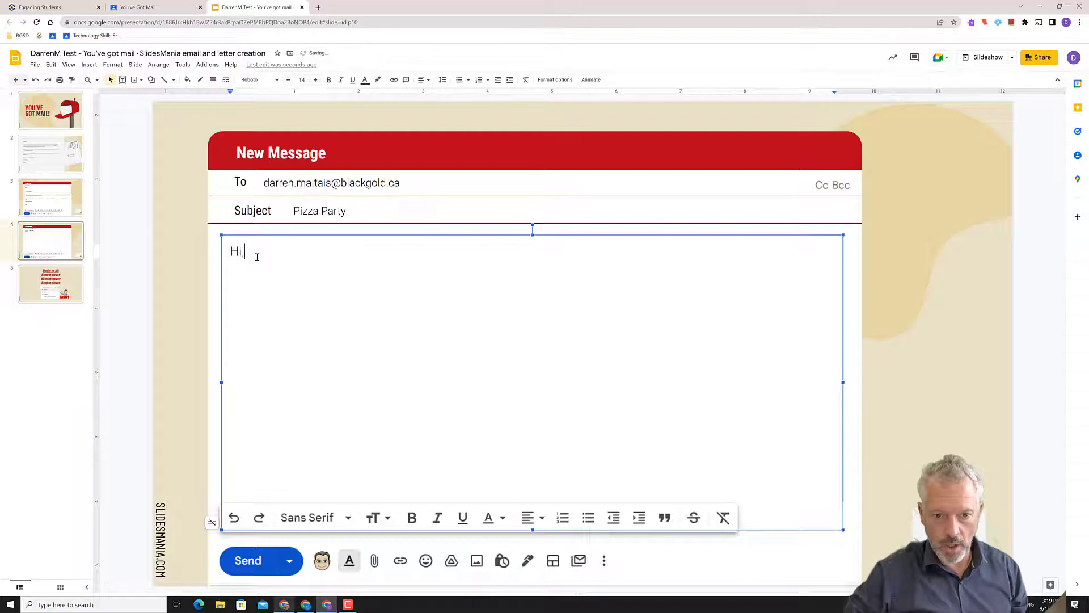
pyautogui.press('Tab')
pyautogui.press('Tab')
pyautogui.press('Tab')
pyautogui.press('Escape')
# Cover the stray mark below Subject with a light-filled rectangle and move the 'Hi,' box up
pyautogui.click(361, 249)
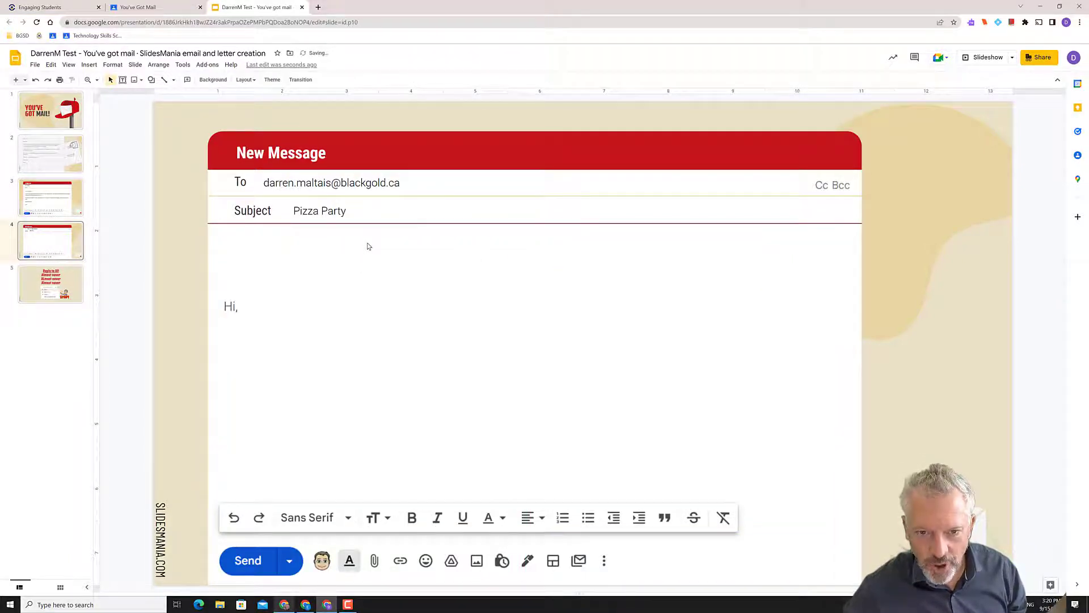
pyautogui.click(151, 80)
pyautogui.moveTo(159, 99)
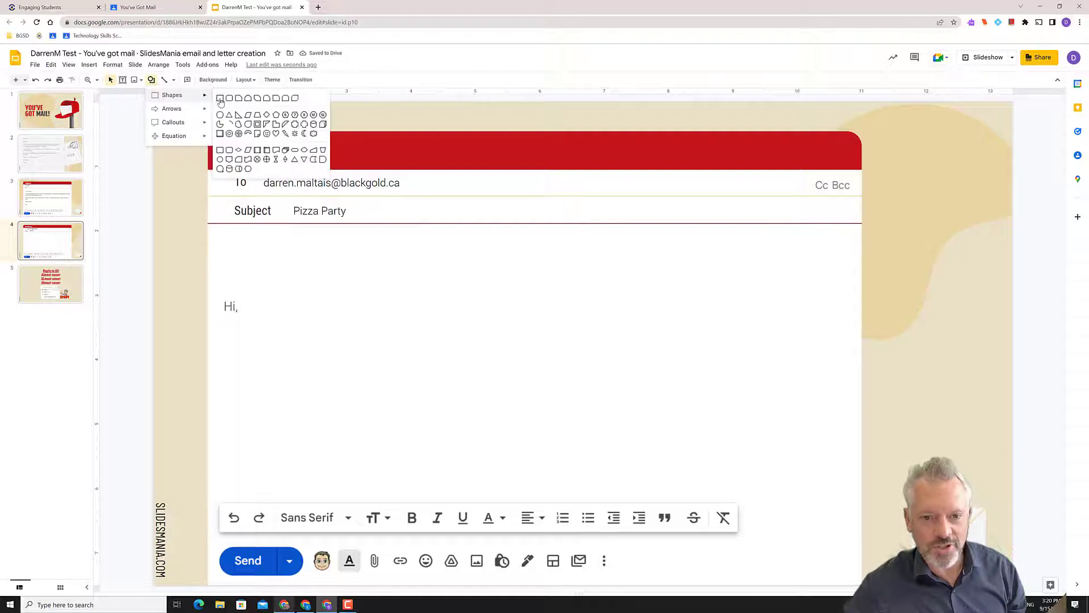
pyautogui.click(221, 106)
pyautogui.moveTo(349, 236); pyautogui.dragTo(363, 266)
pyautogui.click(200, 80)
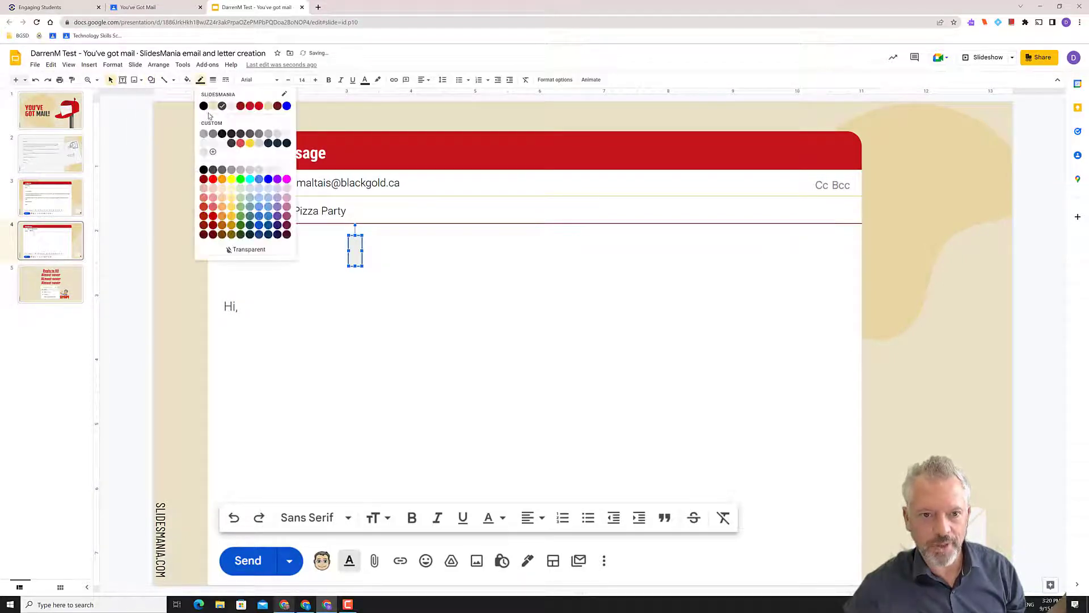
pyautogui.click(286, 179)
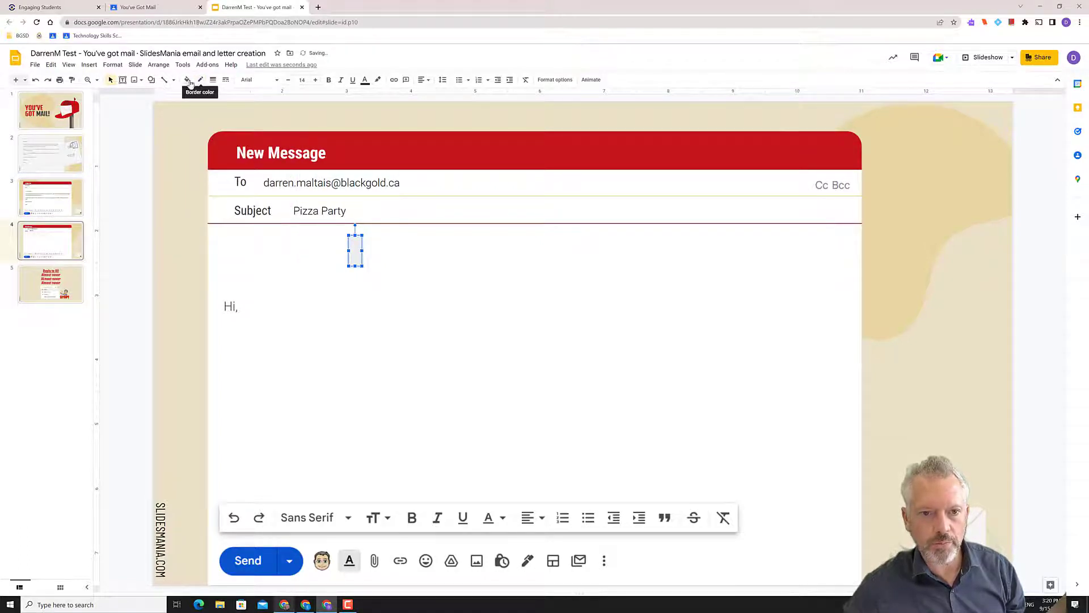
pyautogui.click(188, 81)
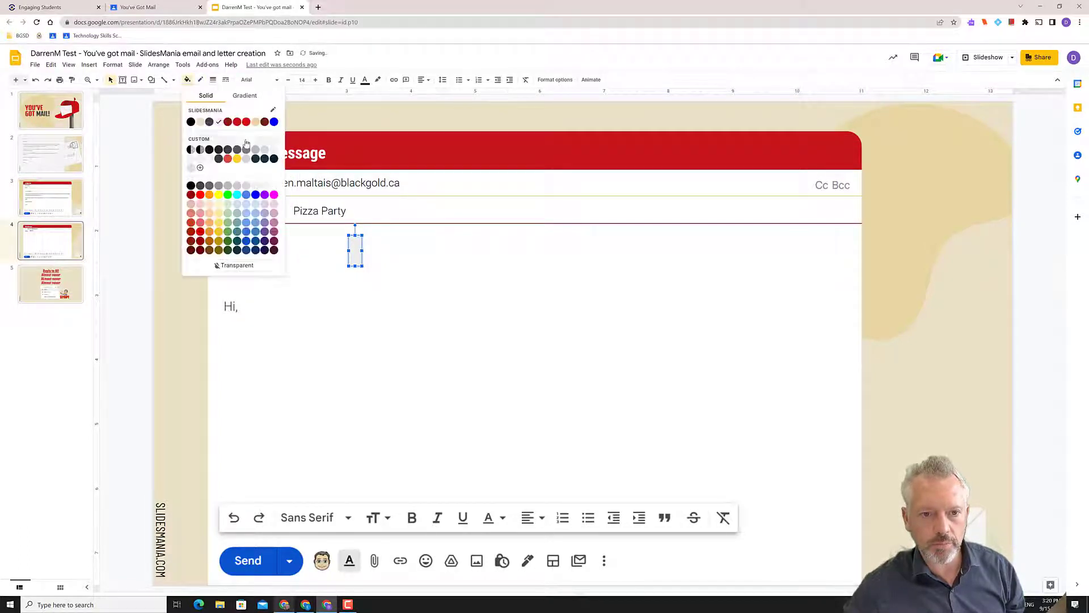
pyautogui.click(274, 186)
pyautogui.click(439, 291)
pyautogui.moveTo(445, 296); pyautogui.dragTo(446, 229)
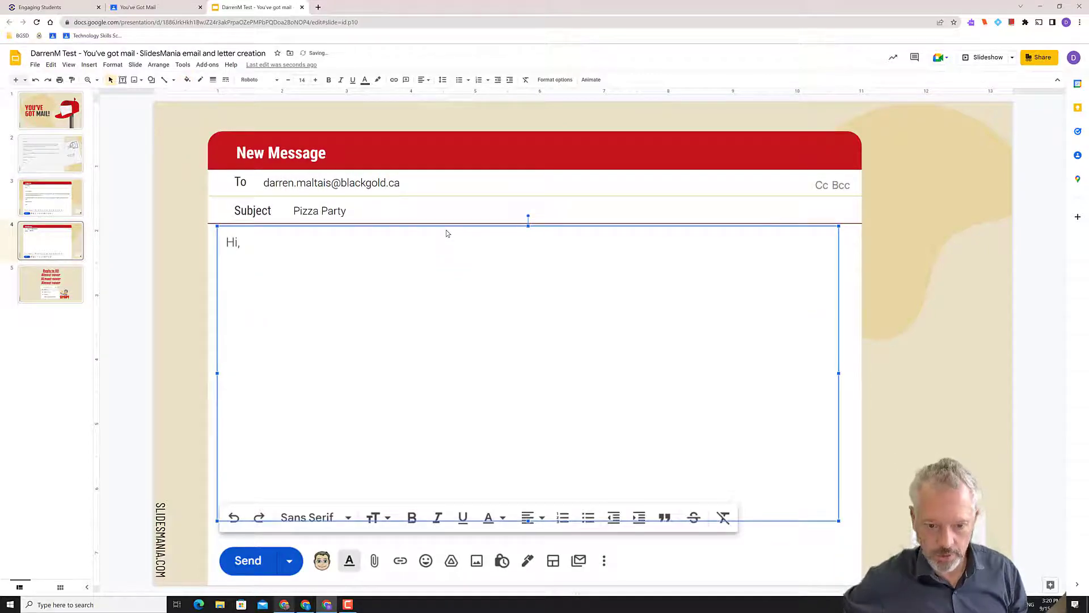
# Address the greeting to the teacher and write 'wondering if we could have a pizza party on Friday. I can bring in pop.'
pyautogui.click(239, 245)
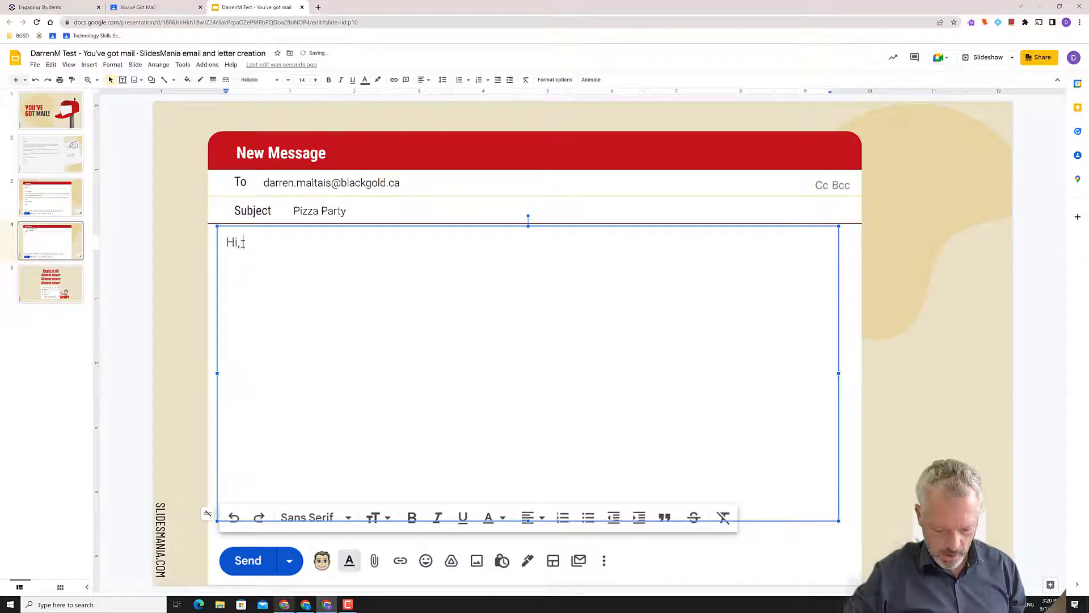
pyautogui.write('Mrs. Hodge.')
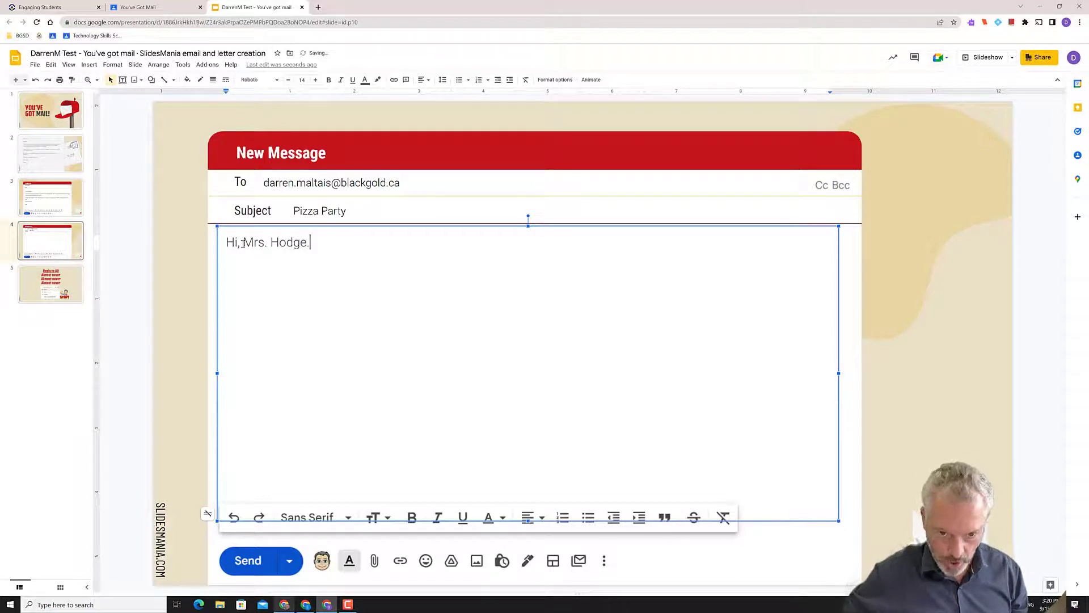
pyautogui.press('Return')
pyautogui.press('Return')
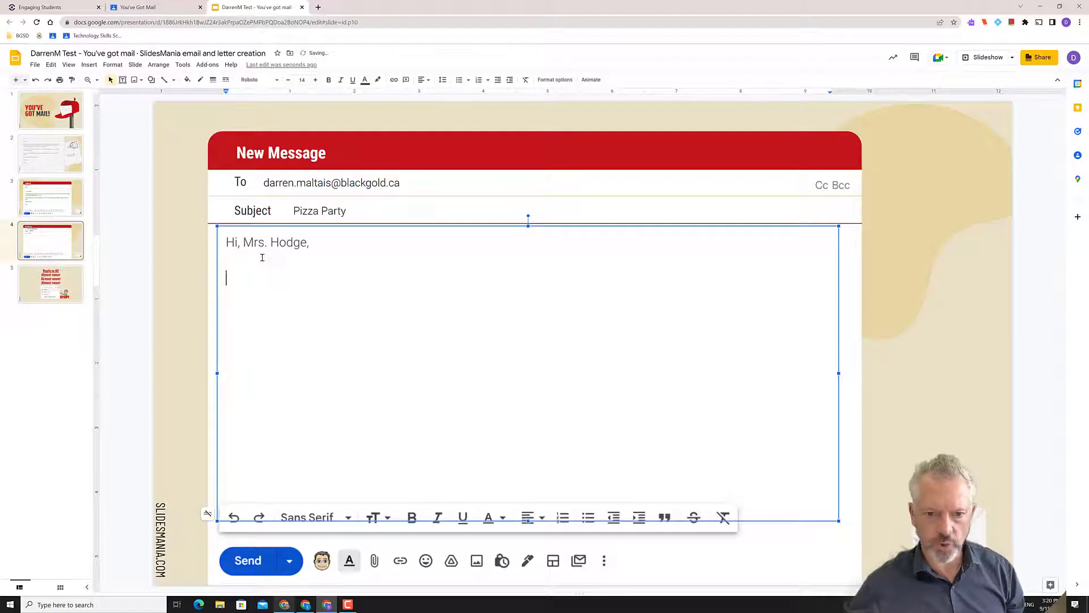
pyautogui.click(239, 243)
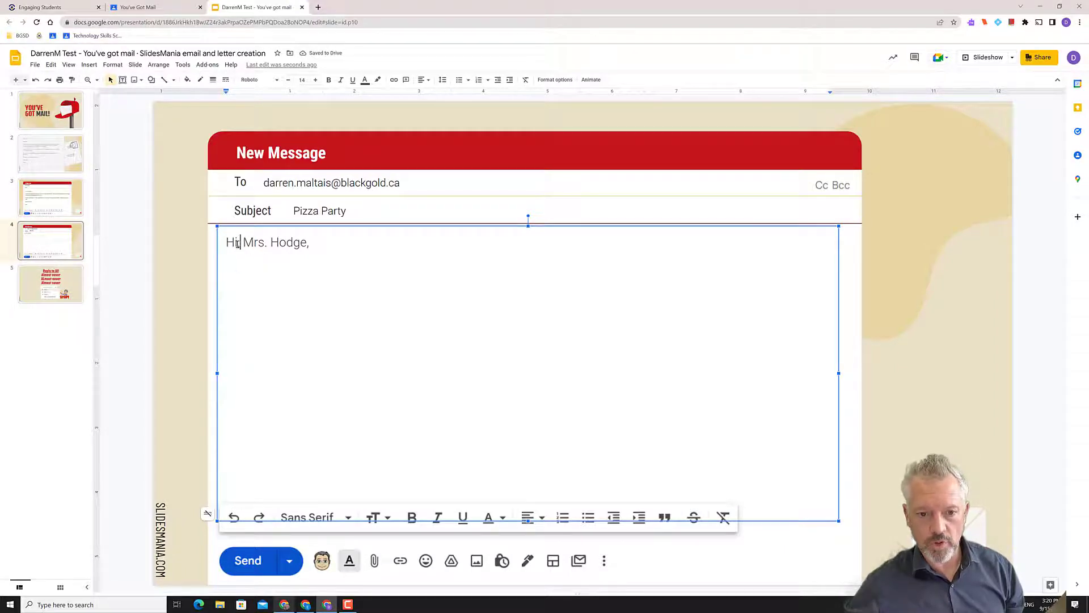
pyautogui.click(243, 273)
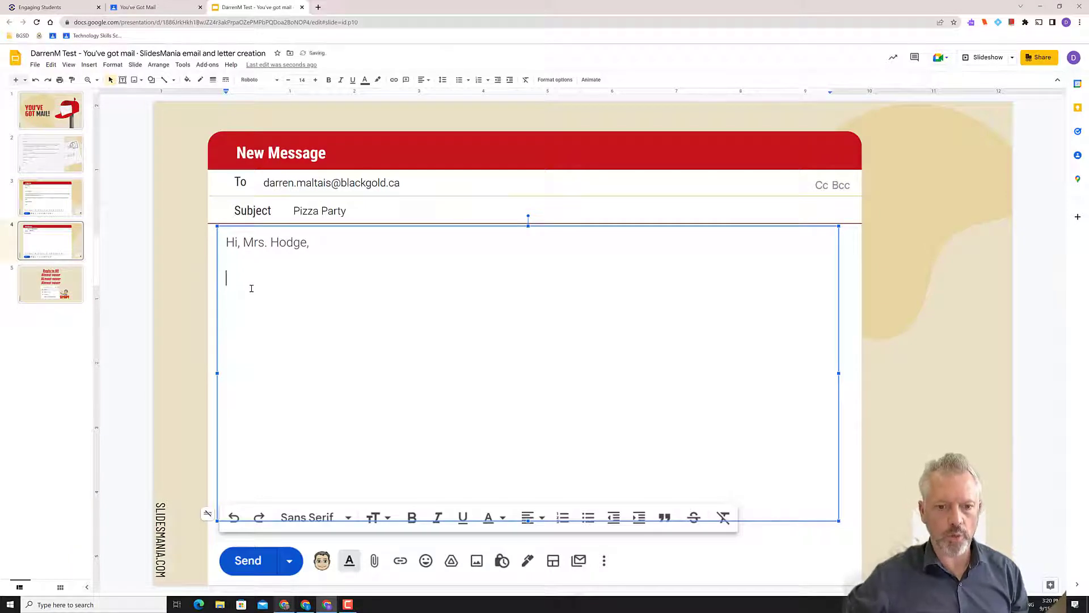
pyautogui.write('I was s')
pyautogui.write('o')
pyautogui.press('BackSpace')
pyautogui.press('BackSpace')
pyautogui.write('wondering ')
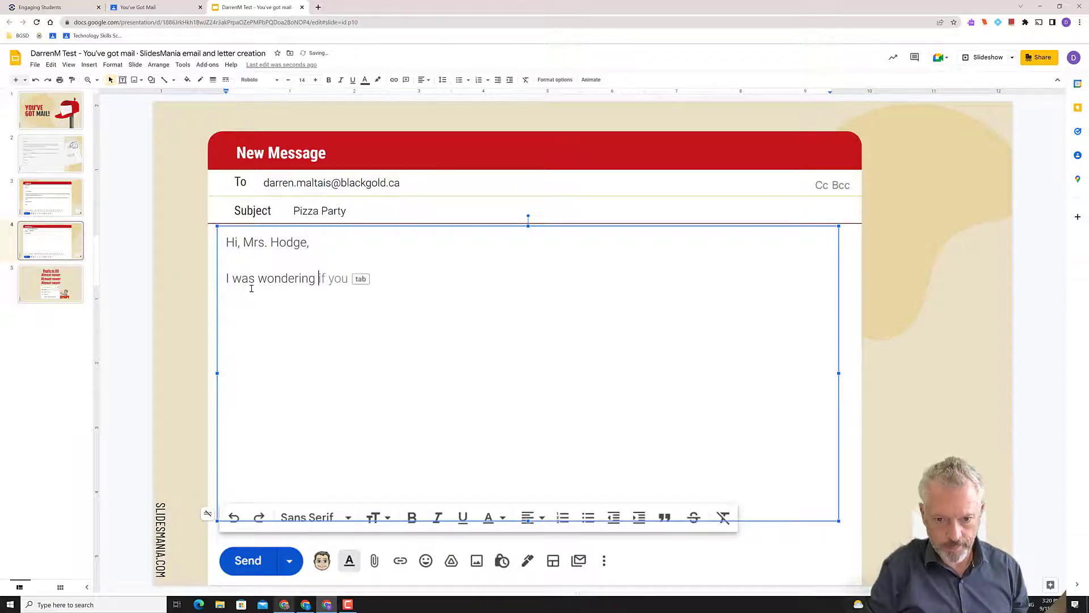
pyautogui.write('if we co')
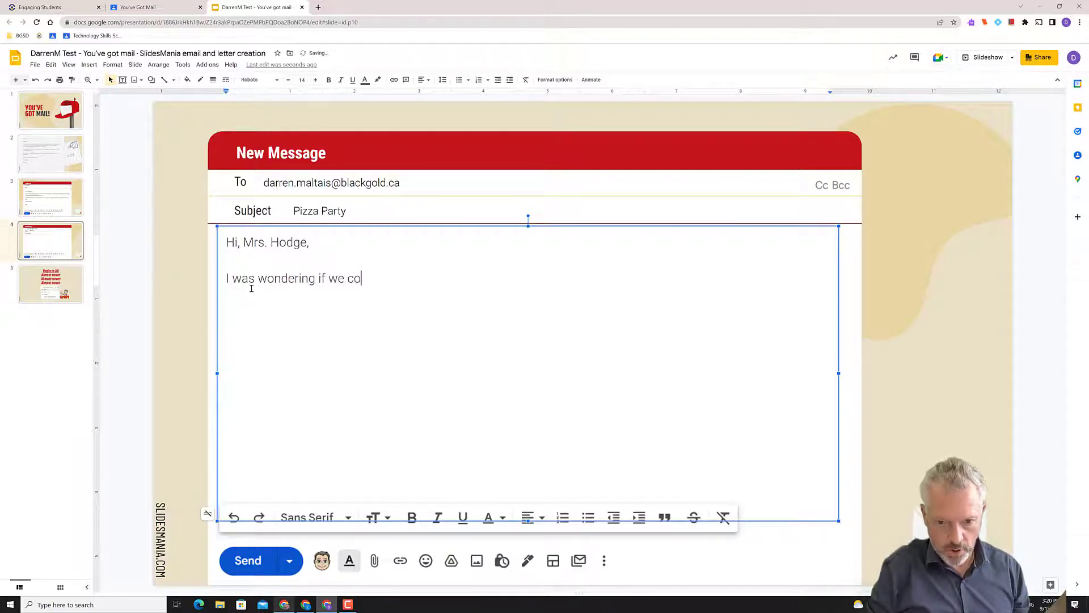
pyautogui.write('uld have a piz')
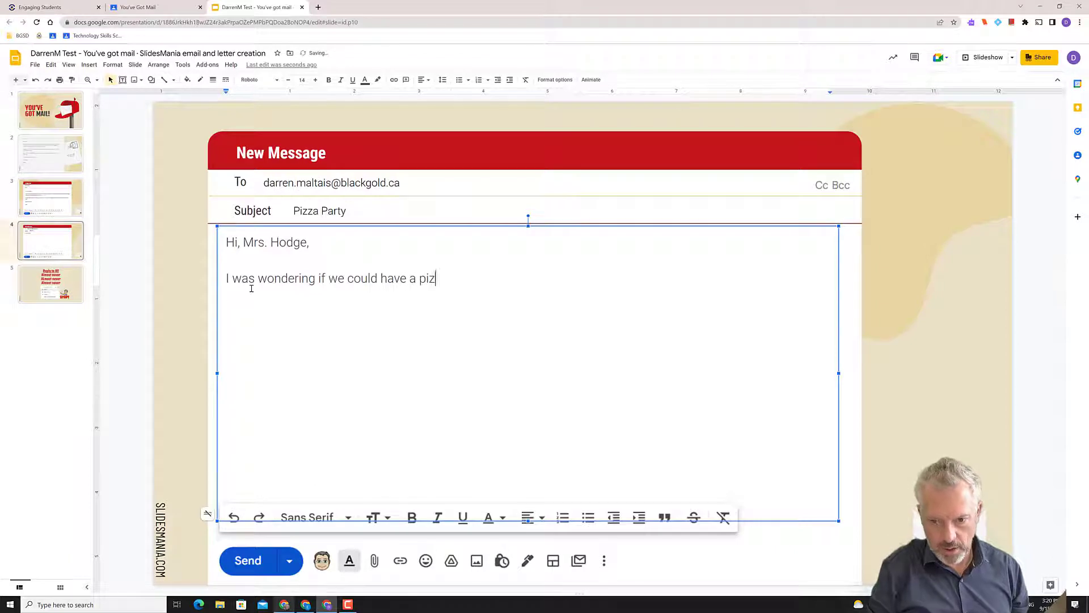
pyautogui.write('za party on F')
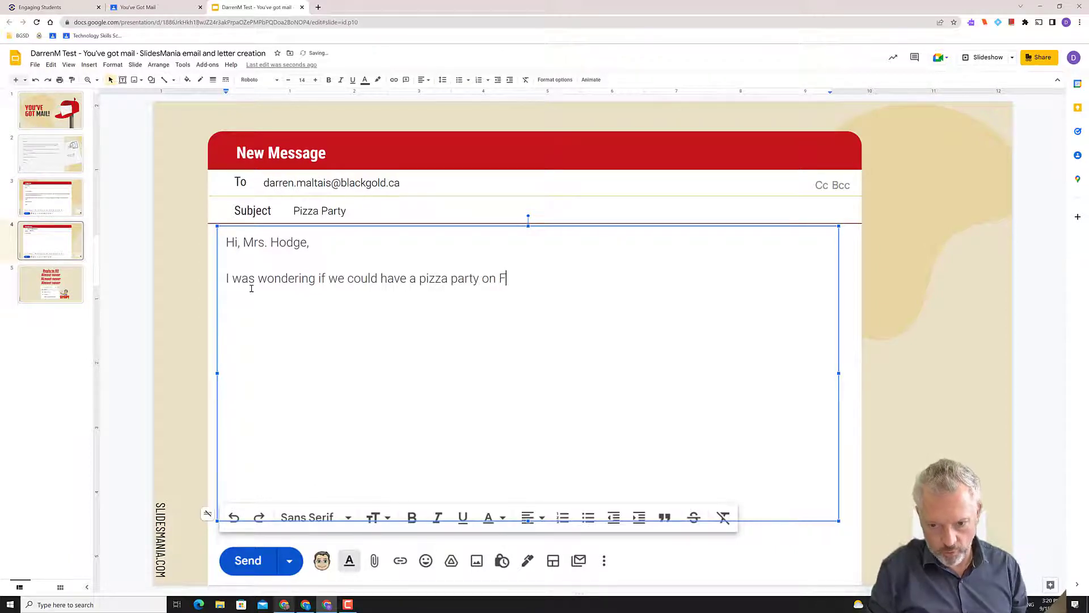
pyautogui.write('riday. I ')
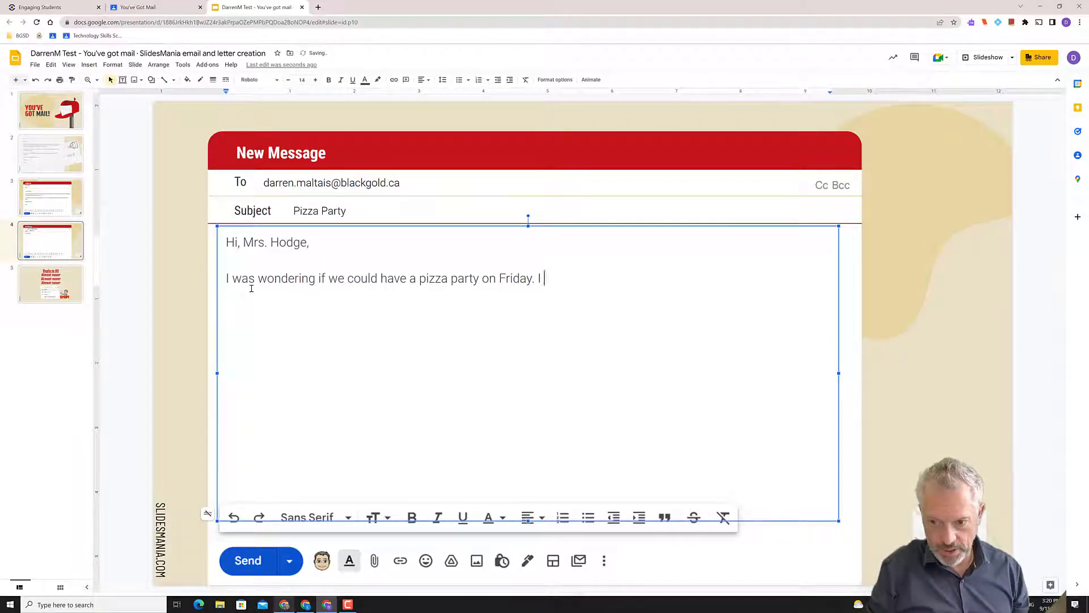
pyautogui.write('can bring in ')
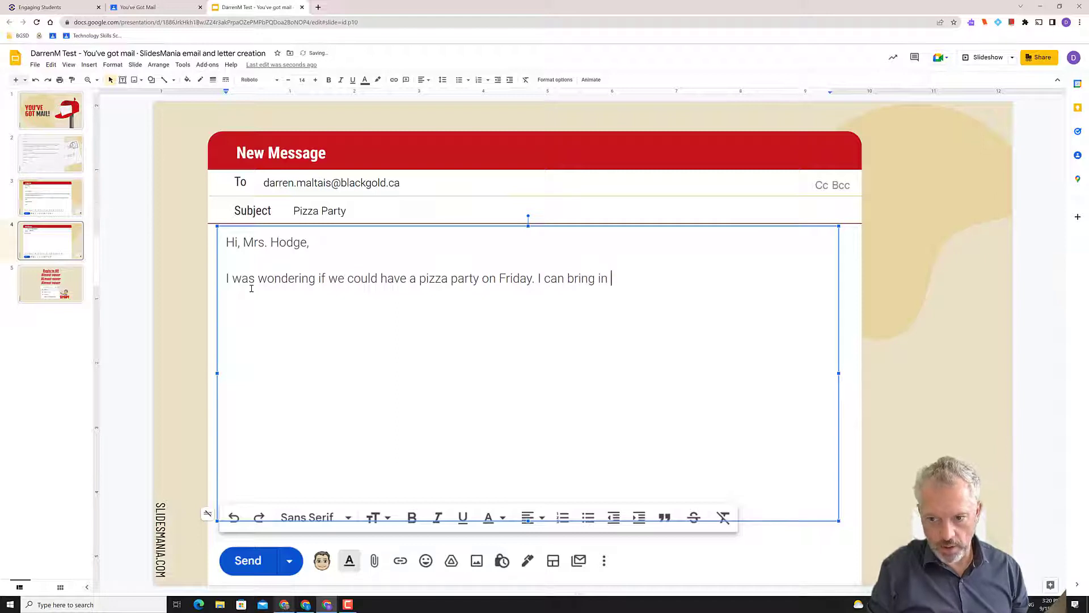
pyautogui.write('pop.')
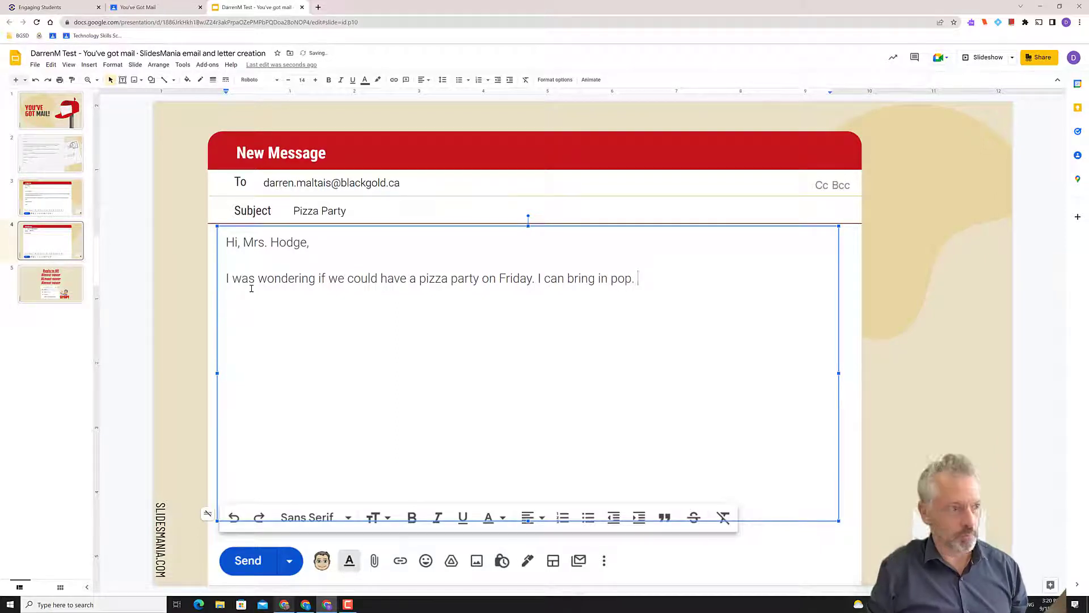
pyautogui.press('Return')
pyautogui.press('Return')
pyautogui.press('Return')
pyautogui.press('Return')
pyautogui.press('BackSpace')
pyautogui.press('BackSpace')
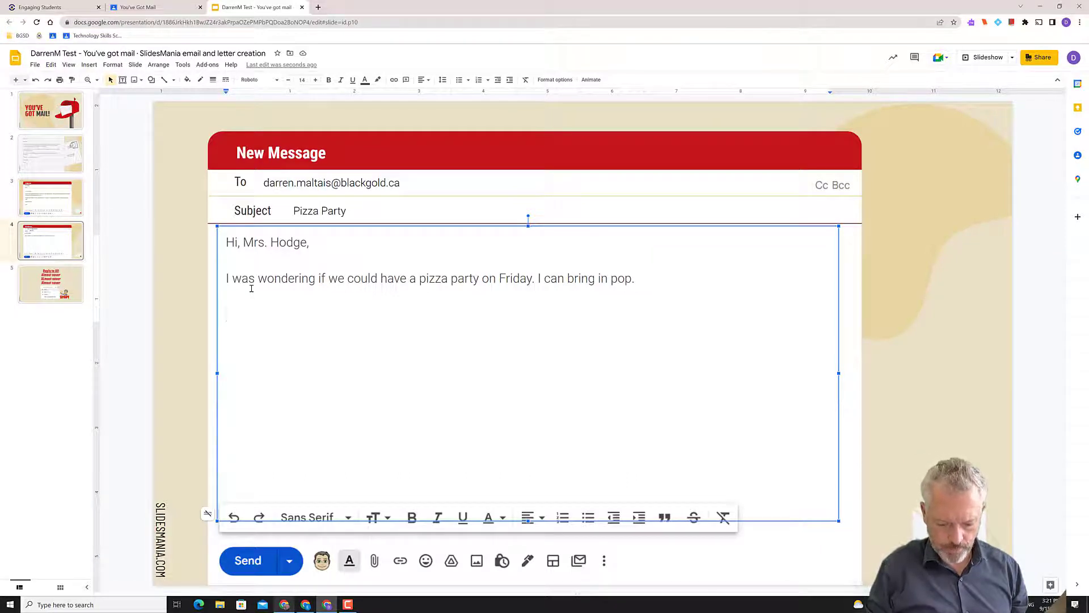
# Add the paragraph 'My mom was also wondering if the math homework was due tomorrow or not.'
pyautogui.write('My mom')
pyautogui.write(',')
pyautogui.press('BackSpace')
pyautogui.press('BackSpace')
pyautogui.write('was also wondering if the math homework was due tomorrow or ')
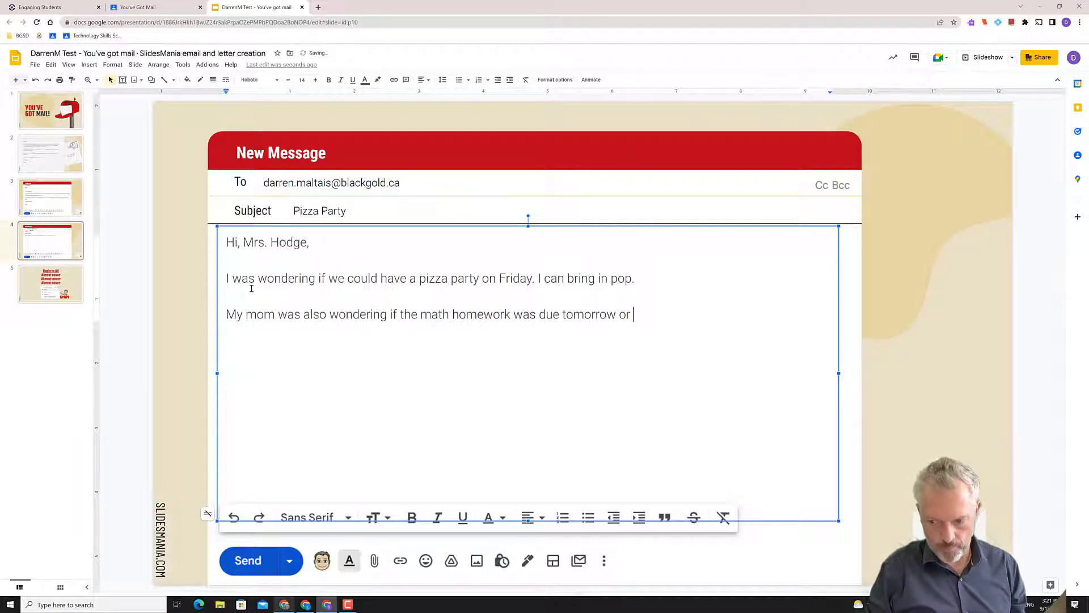
pyautogui.write('not.')
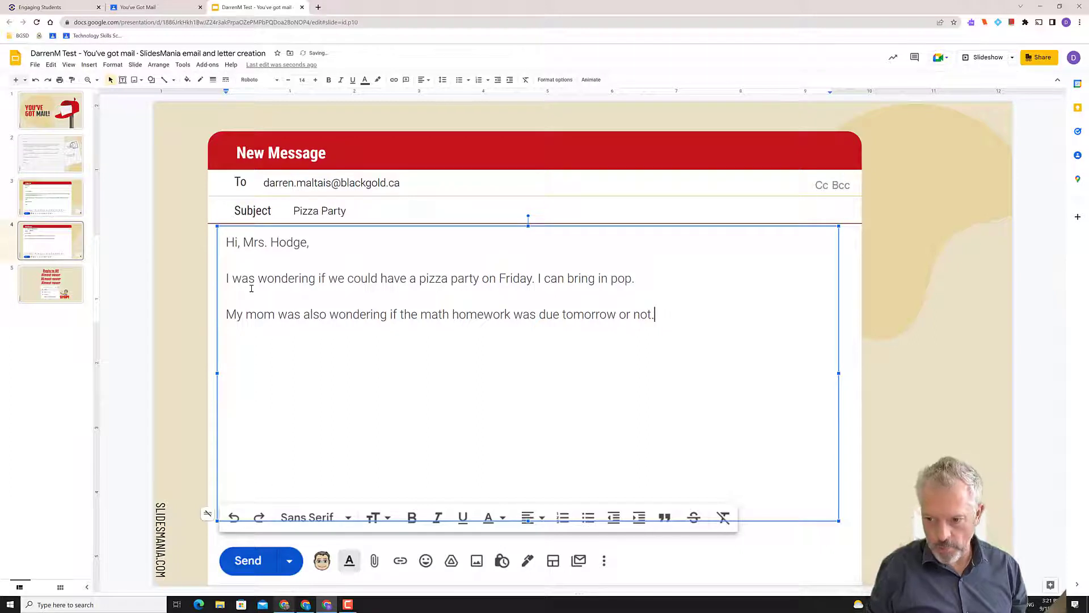
pyautogui.press('Return')
pyautogui.press('Return')
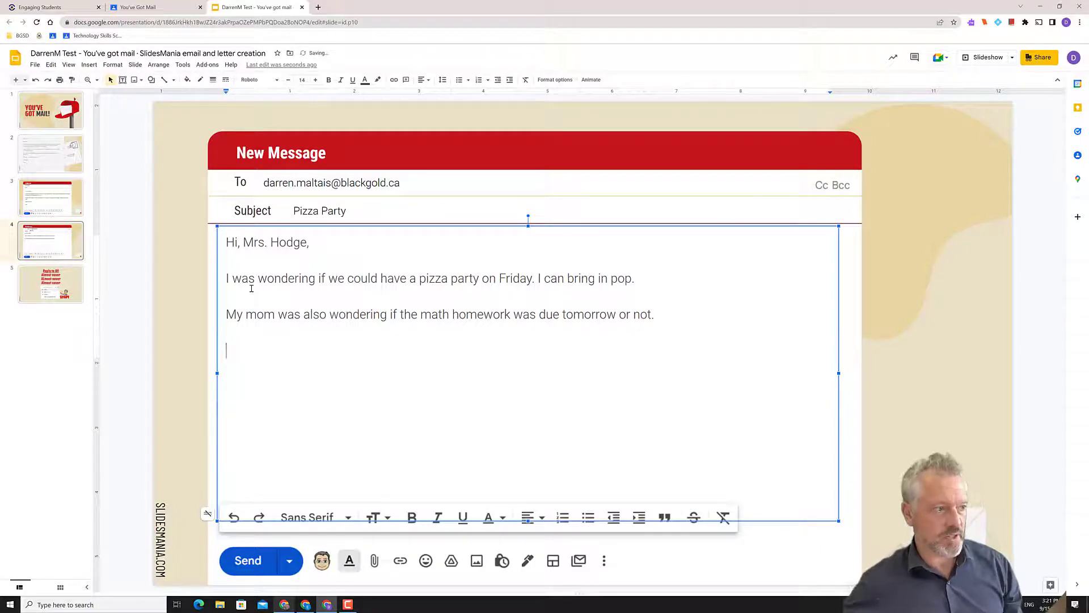
pyautogui.click(652, 281)
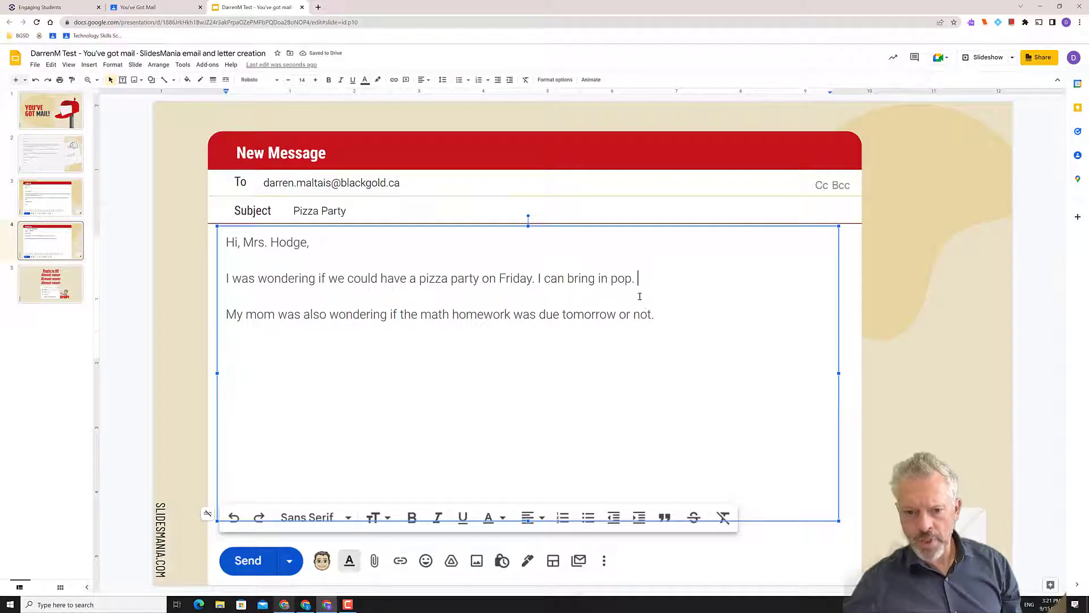
pyautogui.click(535, 278)
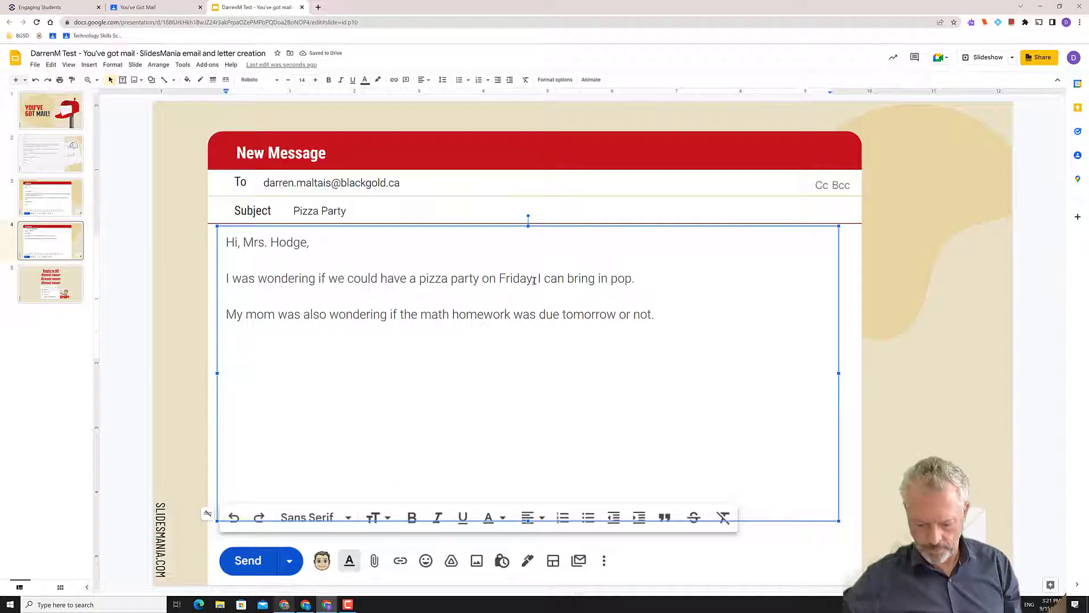
pyautogui.press('BackSpace')
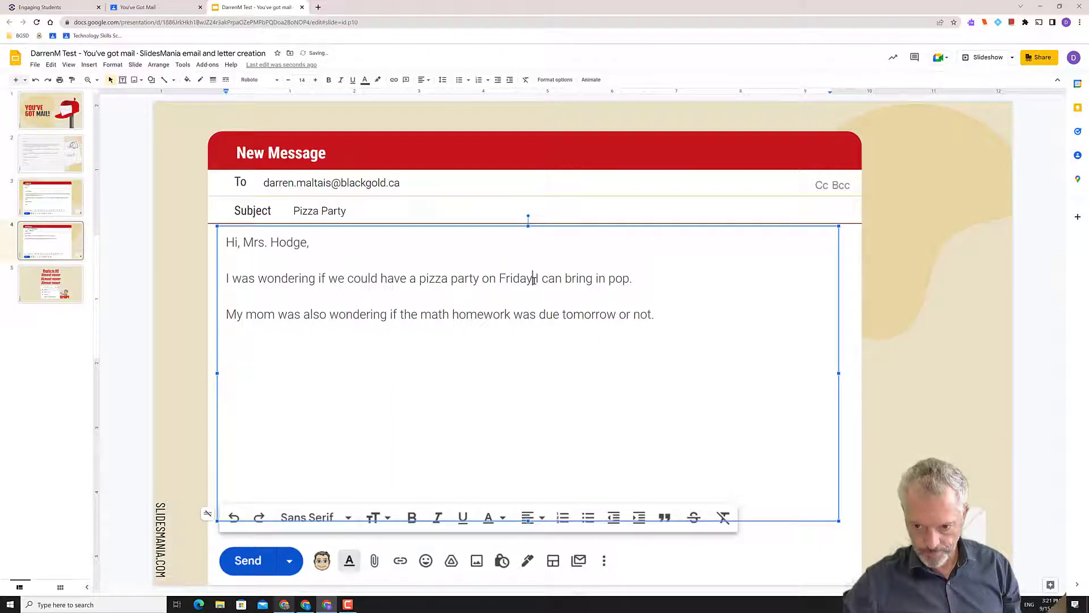
pyautogui.write('!')
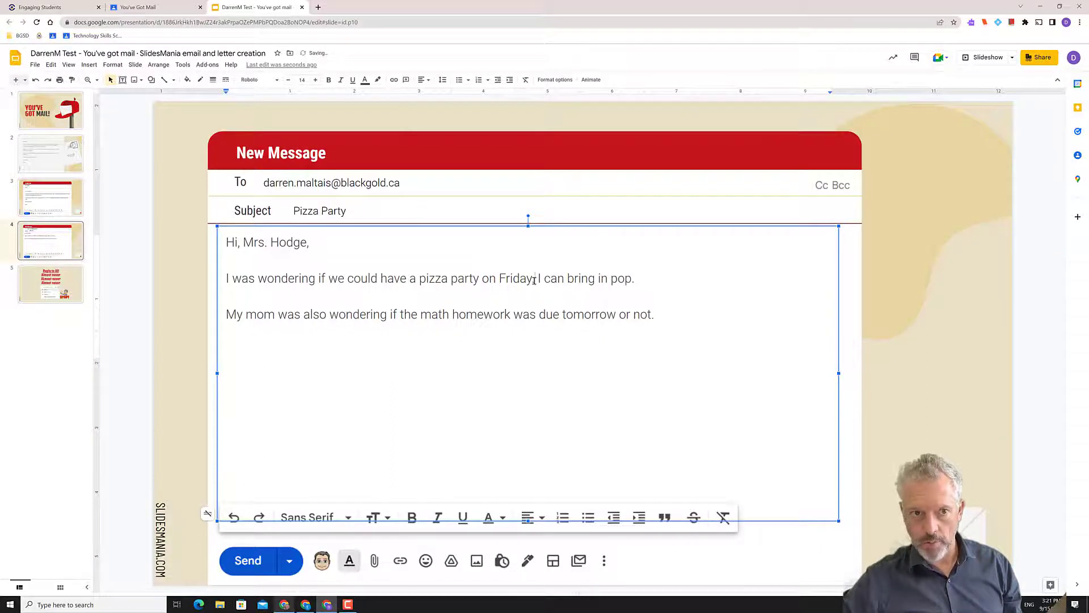
pyautogui.write('!!!!!!')
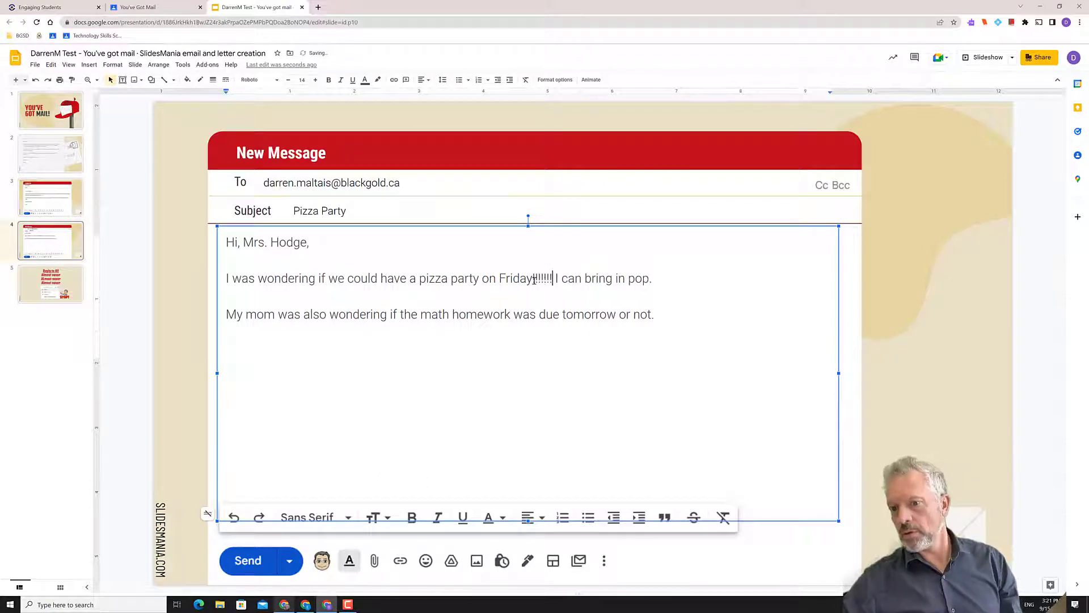
pyautogui.press('BackSpace')
pyautogui.press('BackSpace')
pyautogui.press('BackSpace')
pyautogui.press('BackSpace')
pyautogui.press('BackSpace')
pyautogui.press('BackSpace')
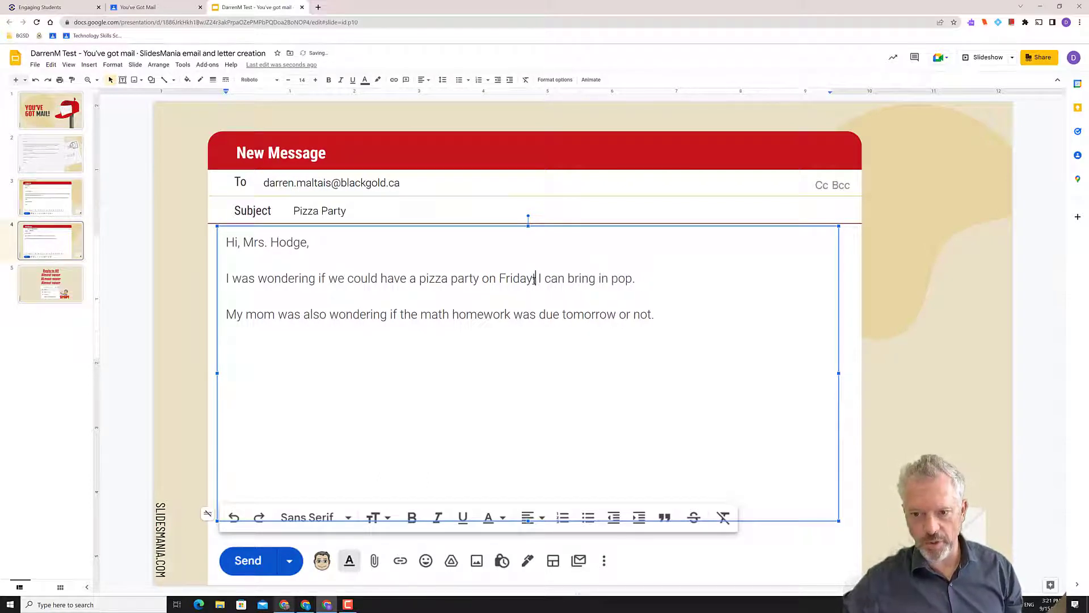
pyautogui.write('.')
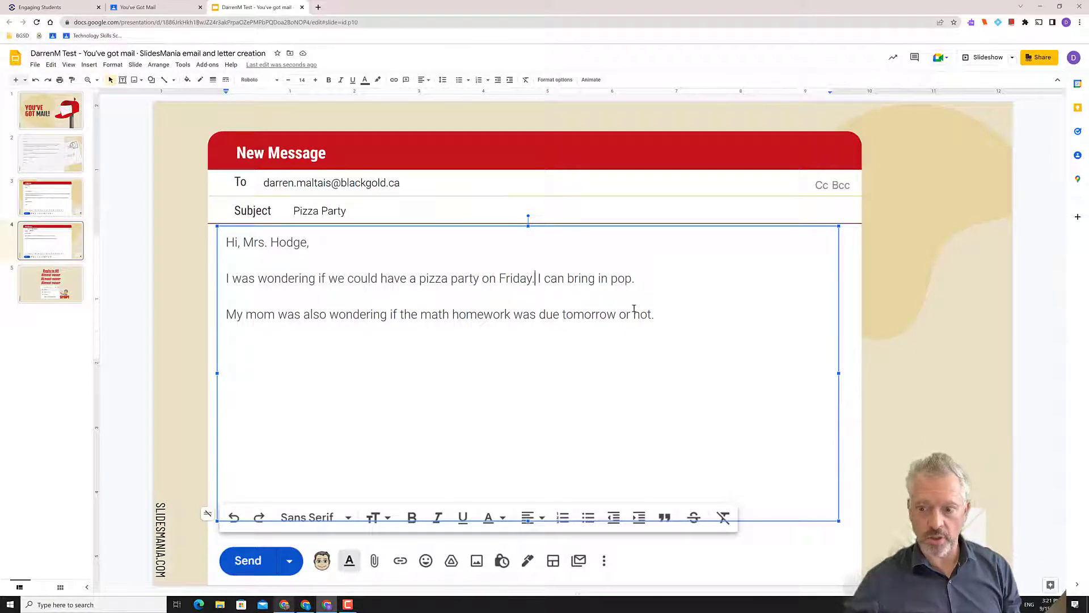
pyautogui.click(655, 315)
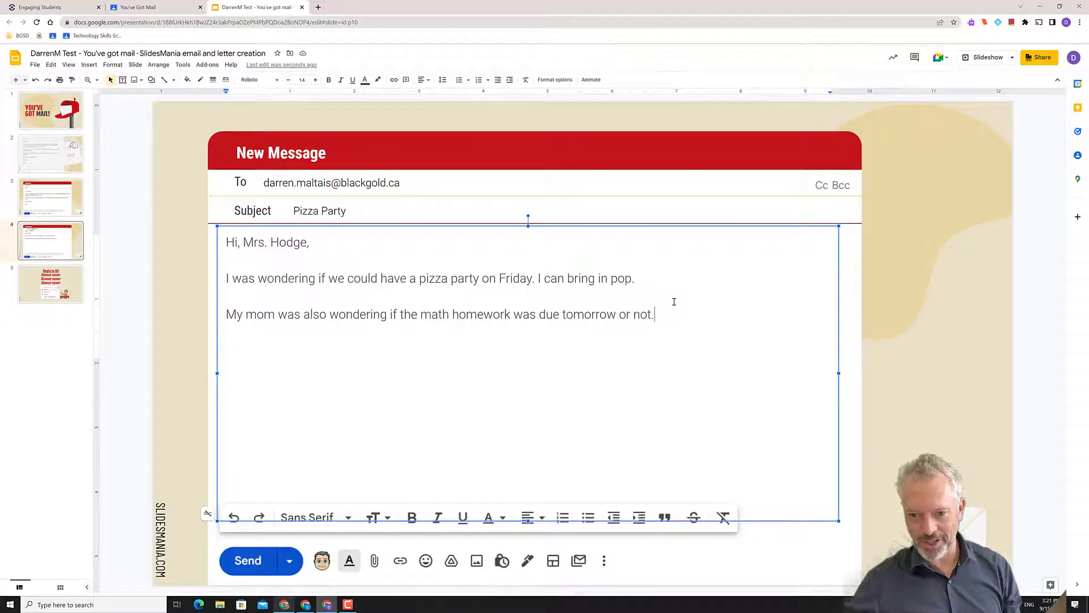
pyautogui.press('Up')
pyautogui.press('Up')
pyautogui.press('Up')
pyautogui.press('Up')
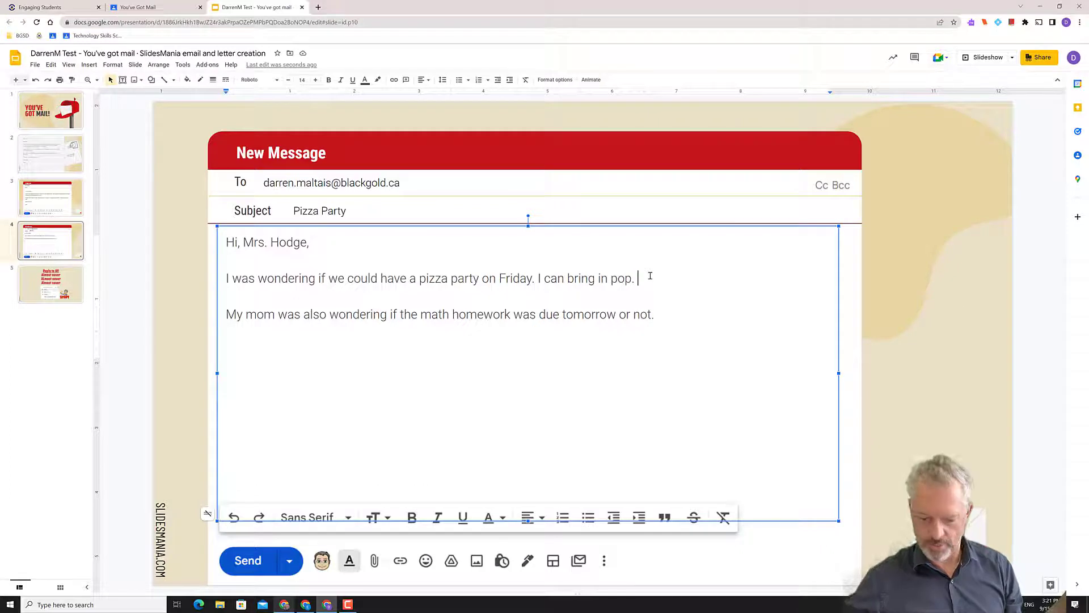
pyautogui.write('Scho')
pyautogui.press('BackSpace')
pyautogui.press('BackSpace')
pyautogui.write('ool,')
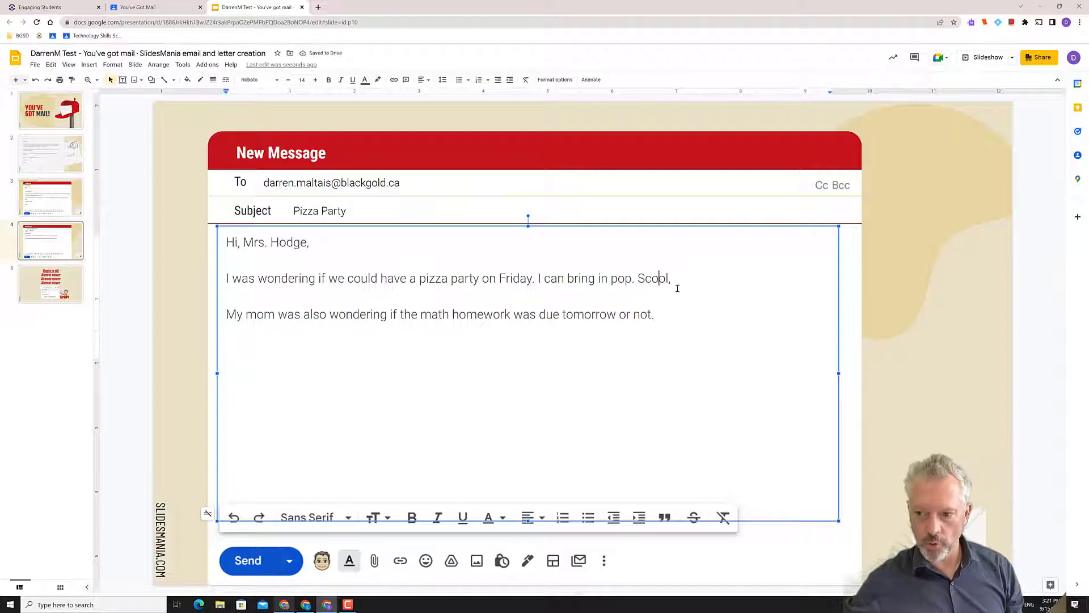
pyautogui.click(662, 314)
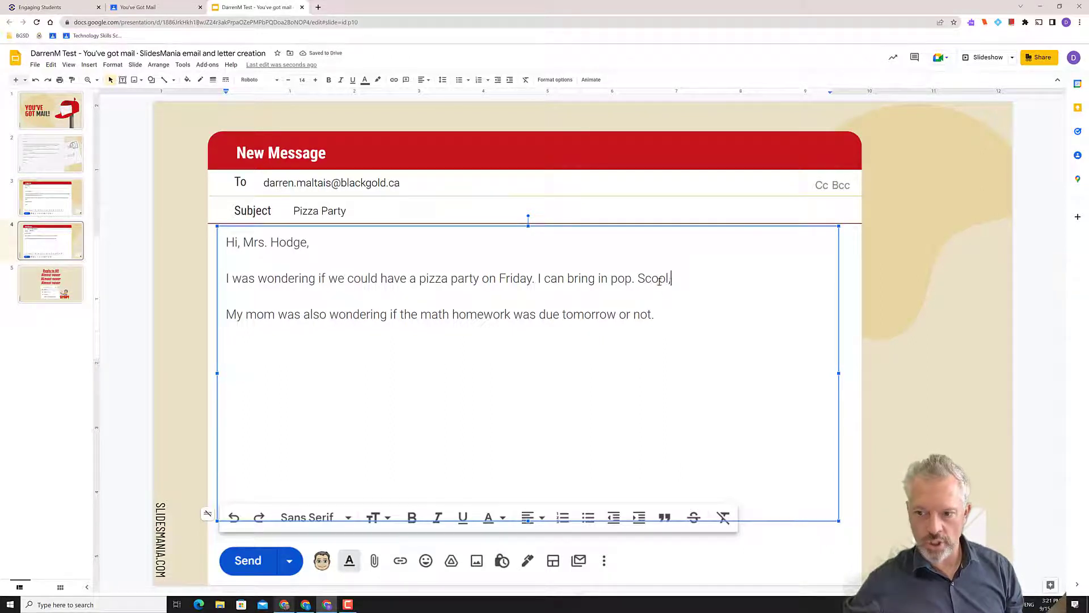
pyautogui.moveTo(658, 281); pyautogui.dragTo(640, 282)
pyautogui.click(650, 288)
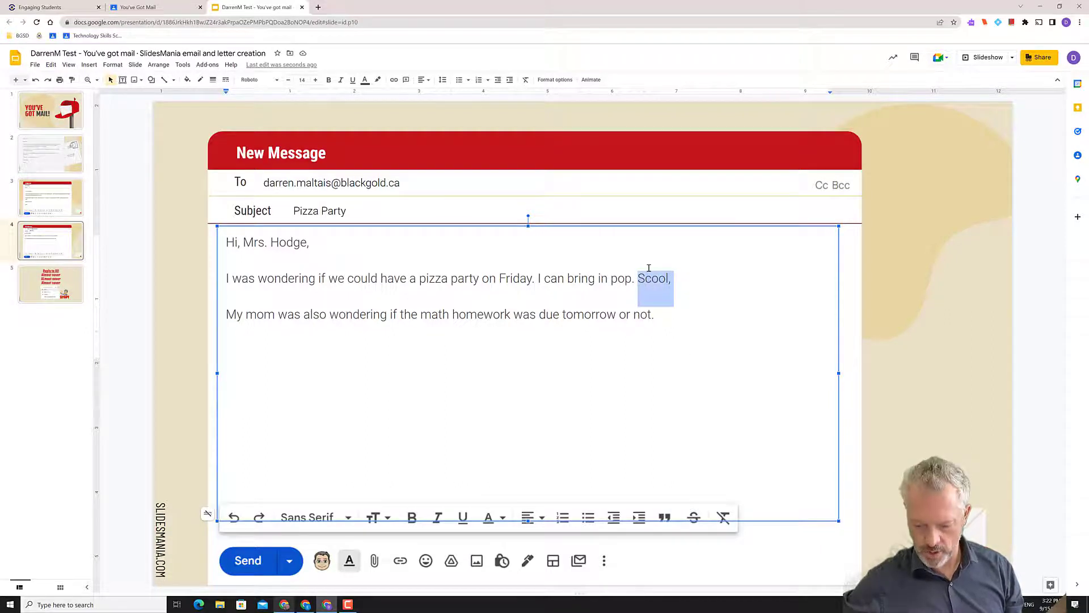
pyautogui.press('BackSpace')
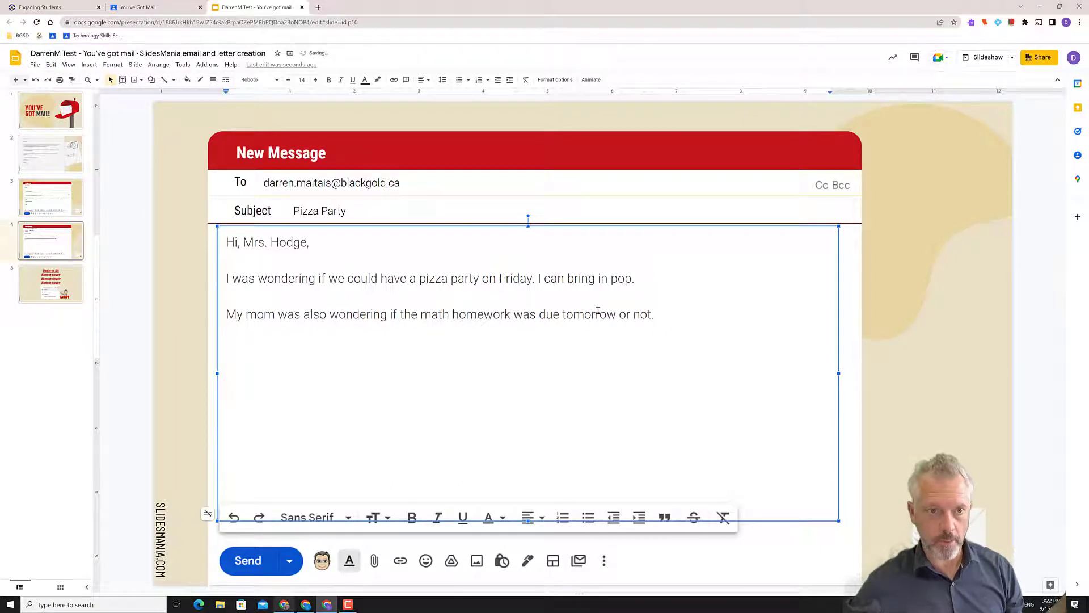
pyautogui.click(659, 313)
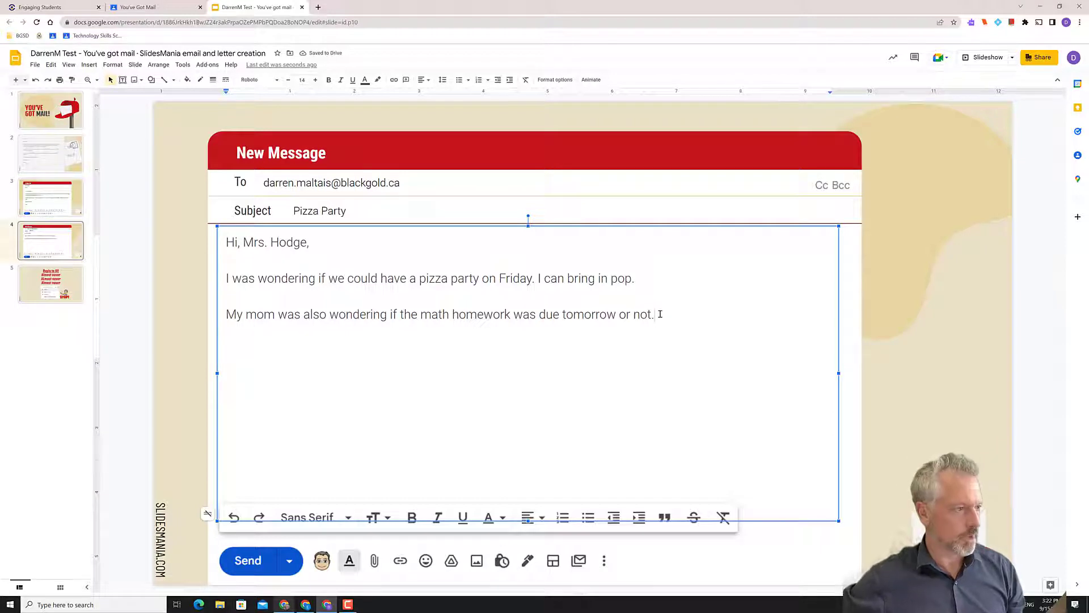
pyautogui.press('Return')
pyautogui.press('Return')
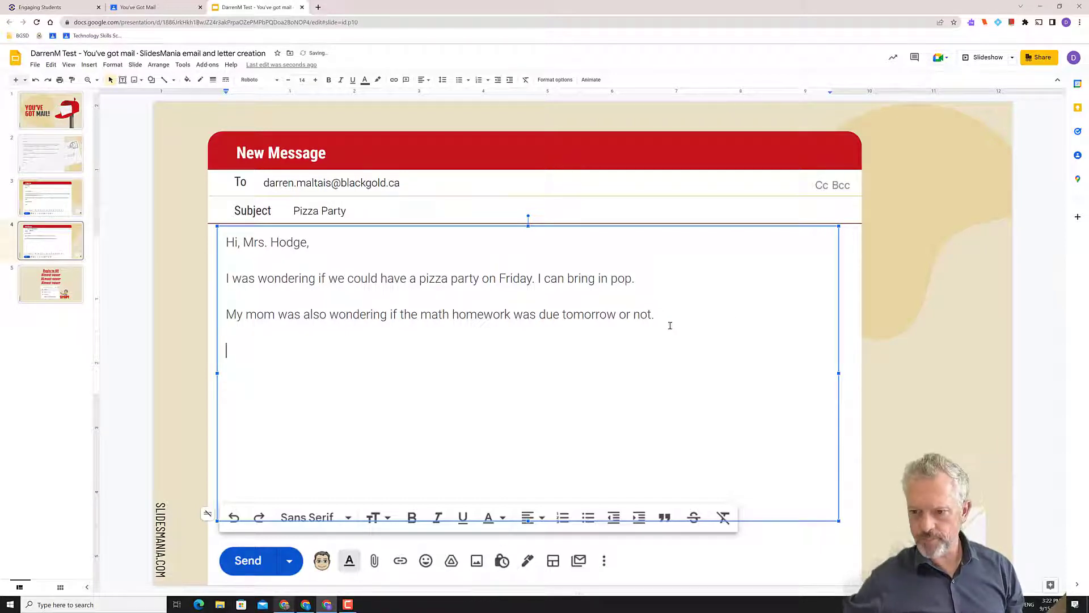
pyautogui.moveTo(668, 324); pyautogui.dragTo(230, 278)
pyautogui.click(662, 322)
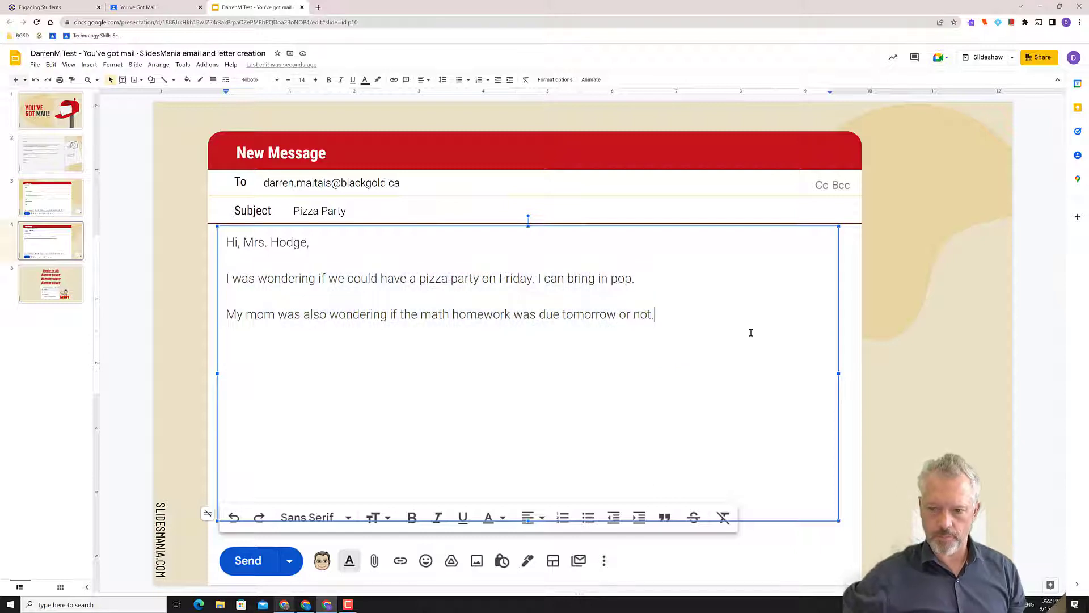
pyautogui.press('Return')
pyautogui.press('Return')
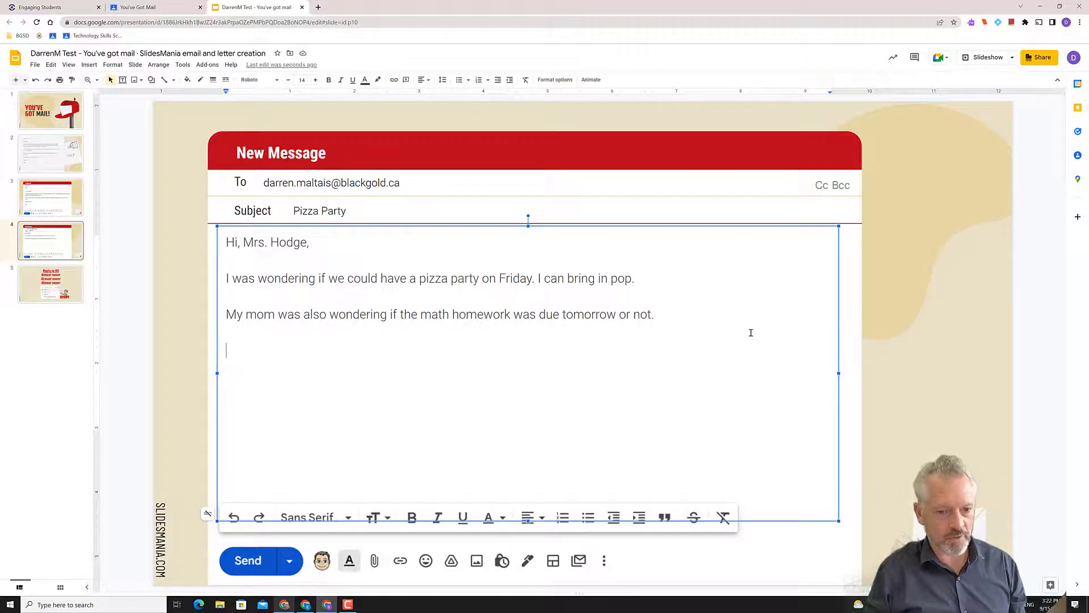
# End the mock email body with 'Thanks!' and an empty line, discarding a trial sign-off
pyautogui.write('Thanks!')
pyautogui.press('Return')
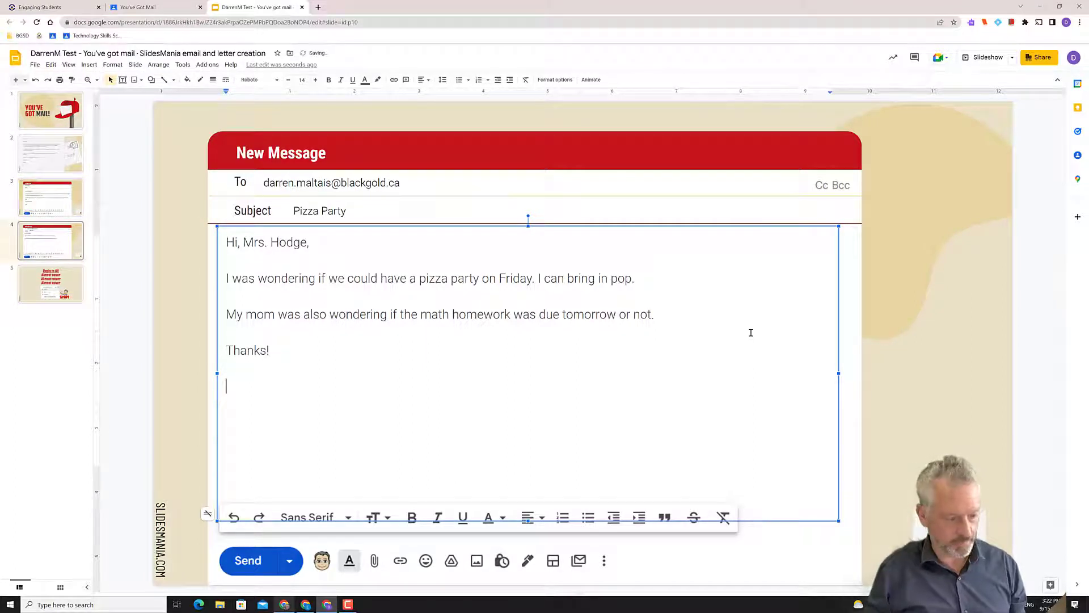
pyautogui.write('Darren')
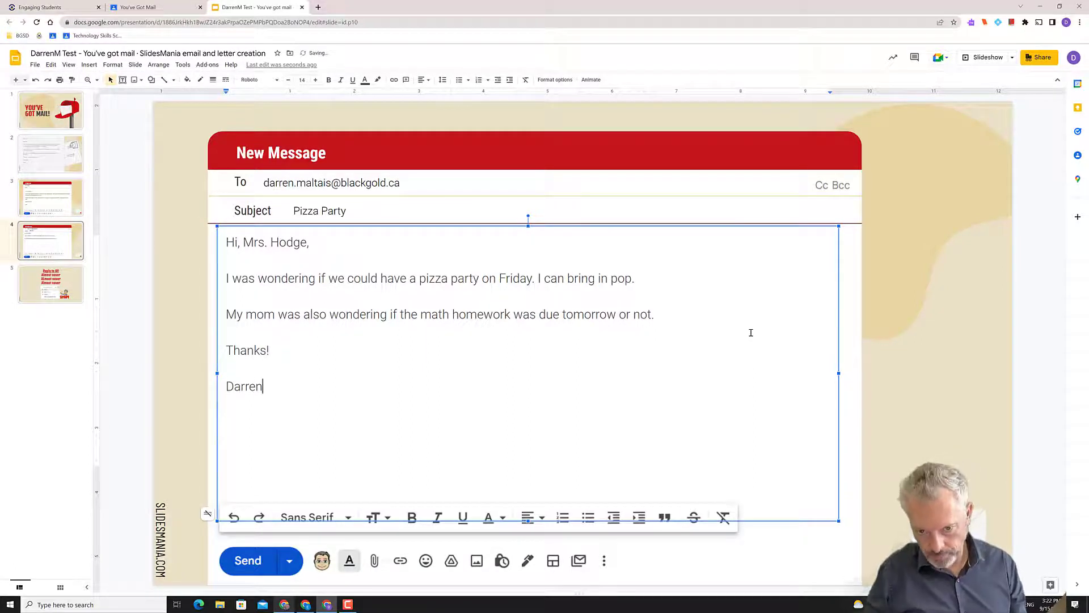
pyautogui.press('BackSpace')
pyautogui.press('BackSpace')
pyautogui.press('BackSpace')
pyautogui.press('BackSpace')
pyautogui.press('BackSpace')
pyautogui.press('BackSpace')
pyautogui.press('BackSpace')
pyautogui.press('BackSpace')
pyautogui.press('Return')
pyautogui.press('Return')
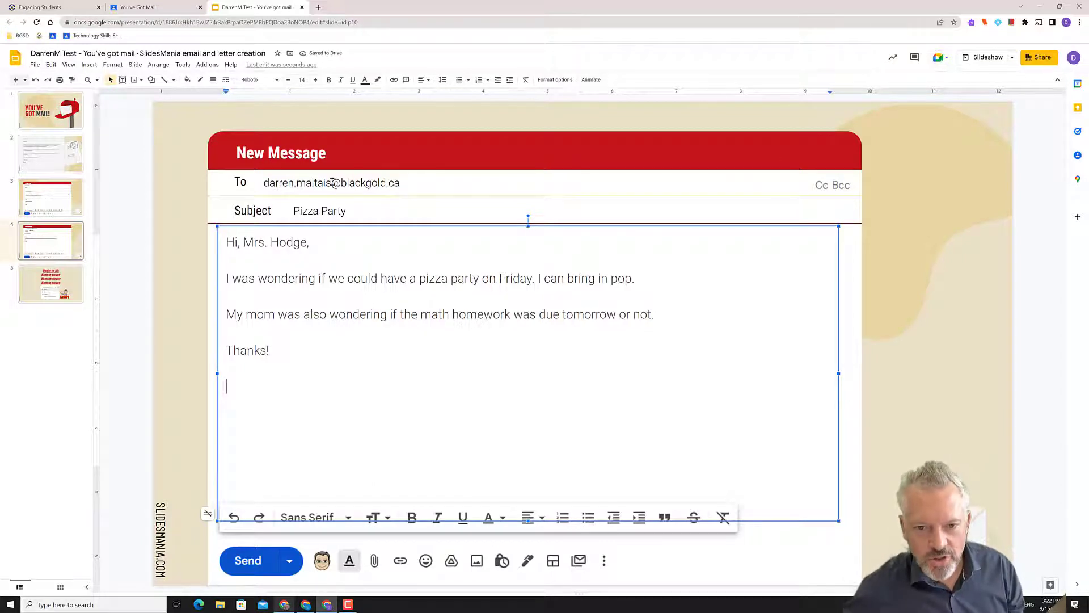
# Replace the name part of the To address with the teacher's name
pyautogui.moveTo(333, 182); pyautogui.dragTo(264, 183)
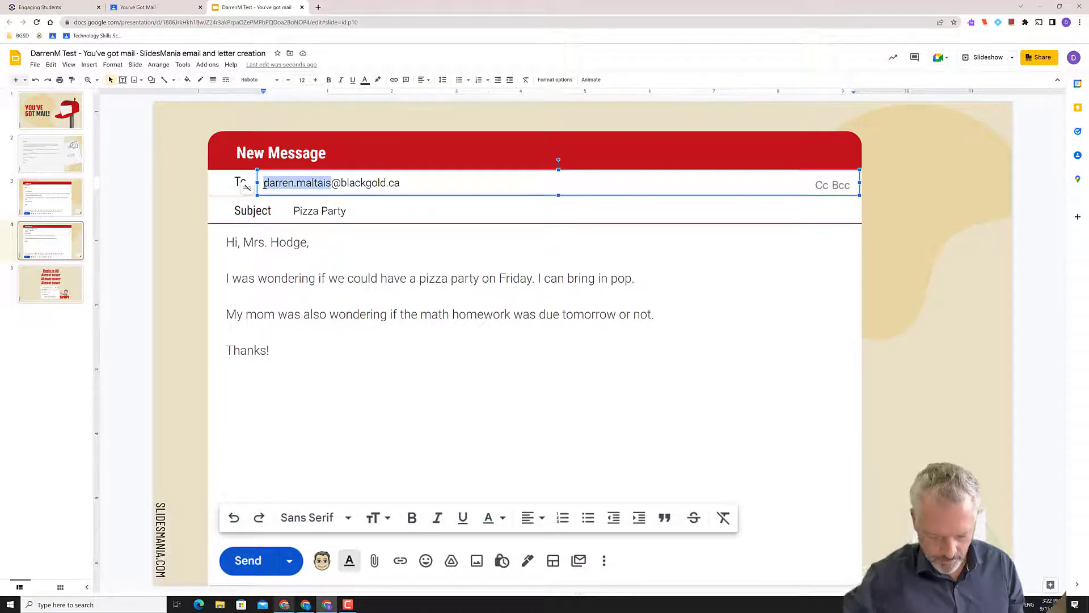
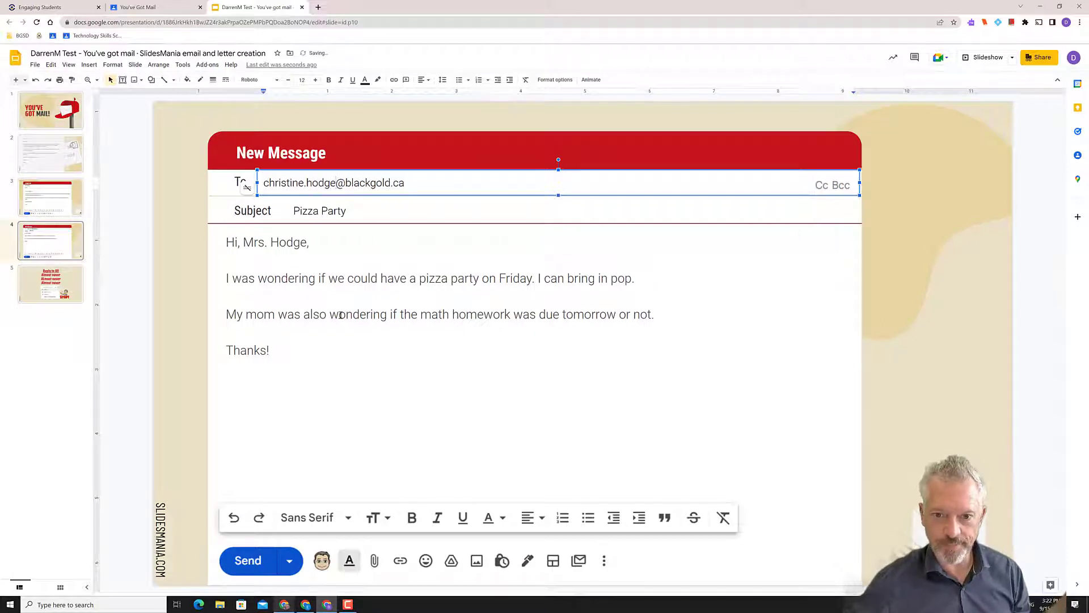
pyautogui.click(335, 317)
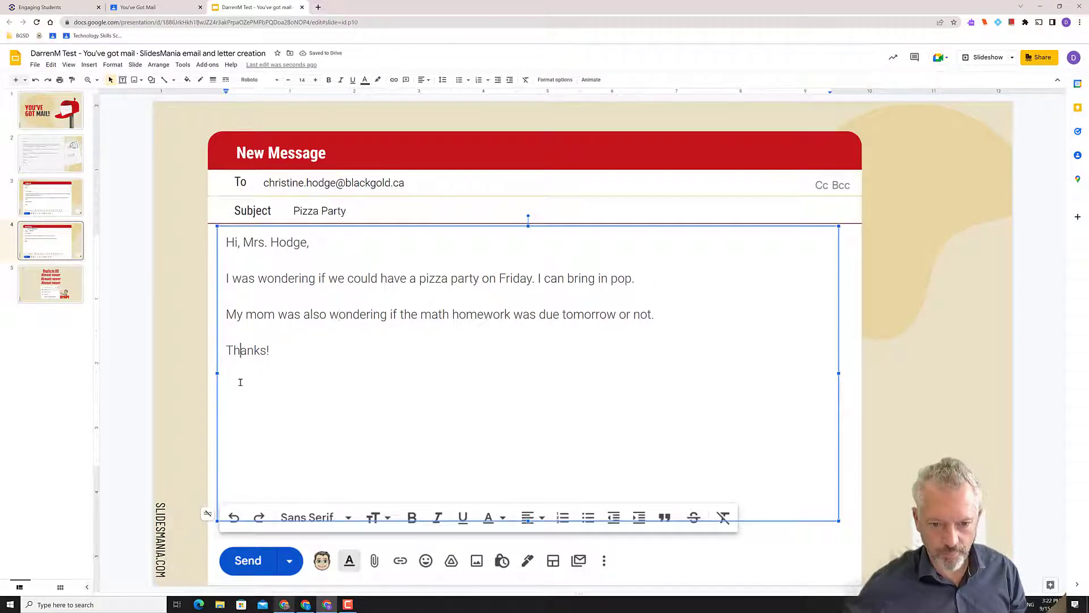
# Sign the mock email with the student's first name below 'Thanks!'
pyautogui.click(269, 364)
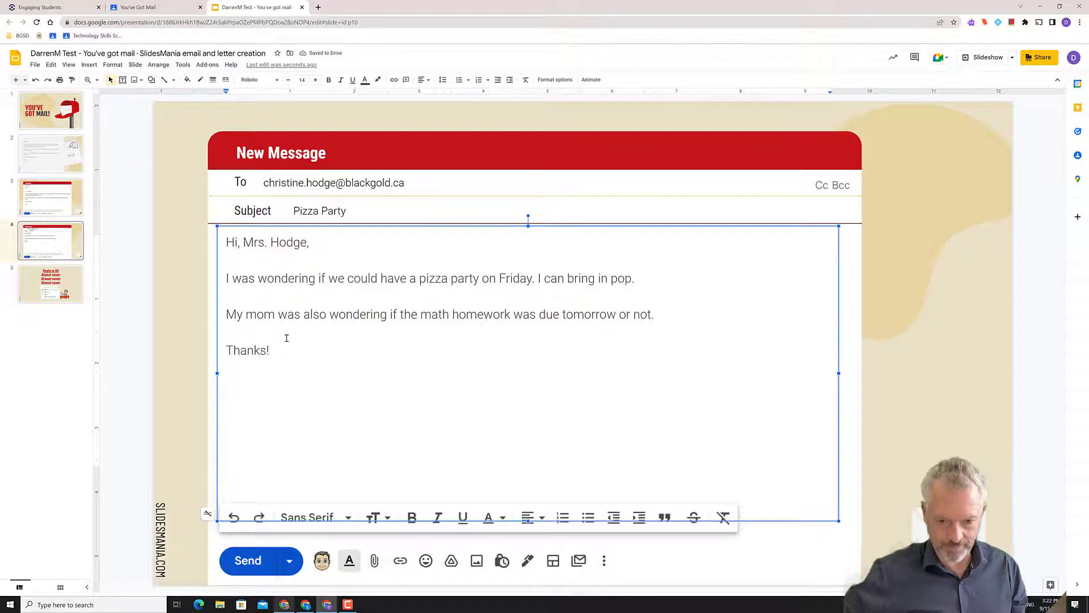
pyautogui.press('Return')
pyautogui.press('Return')
pyautogui.write('Darren')
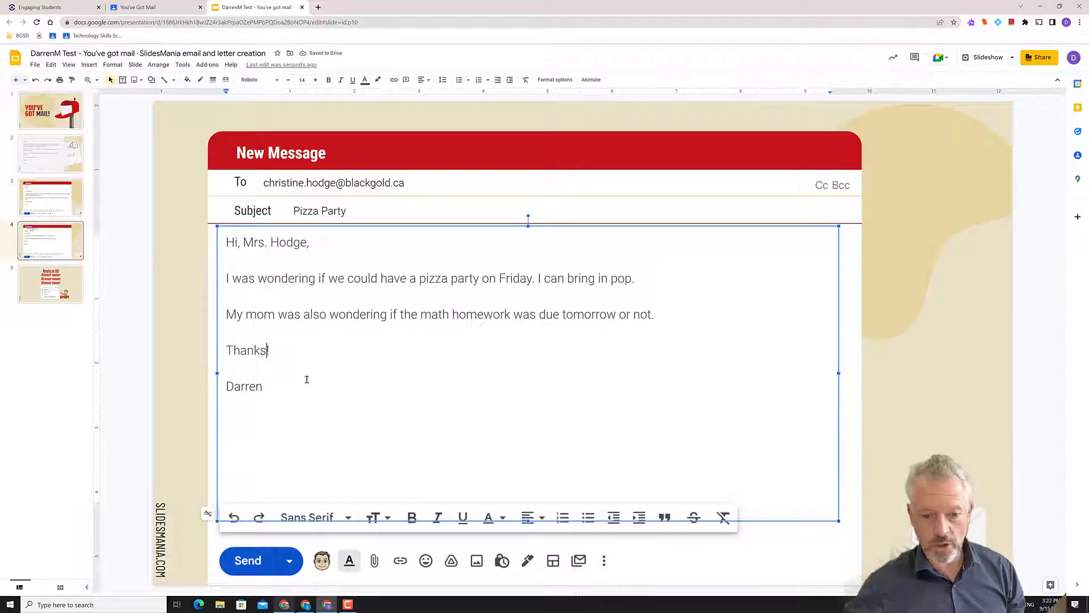
pyautogui.click(921, 282)
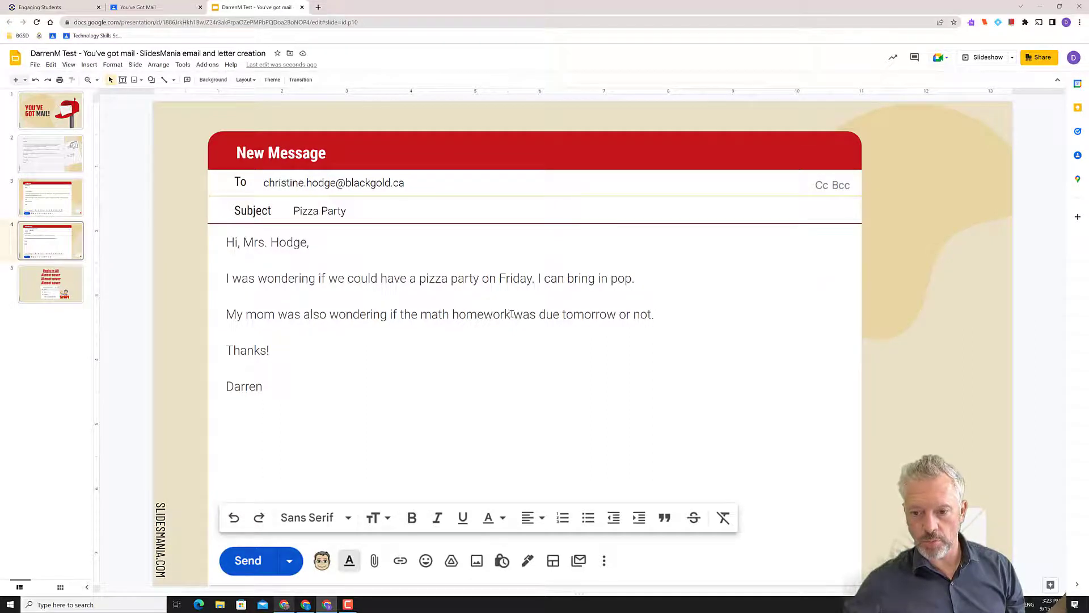
# Check the mock email's body lines, then deselect the message text box
pyautogui.click(231, 295)
pyautogui.press('Down')
pyautogui.press('Down')
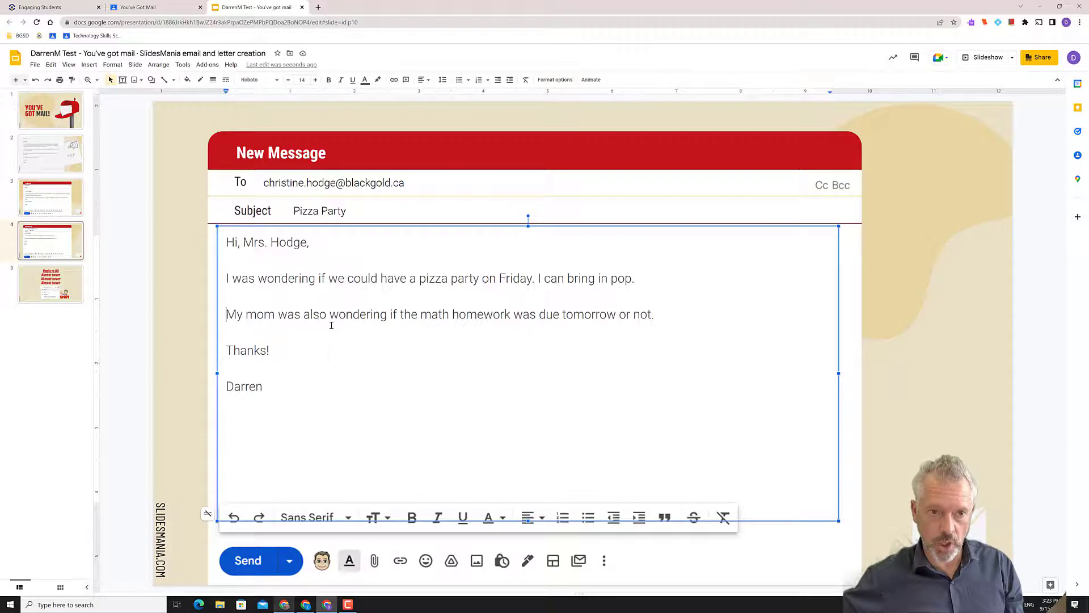
pyautogui.press('Up')
pyautogui.press('Up')
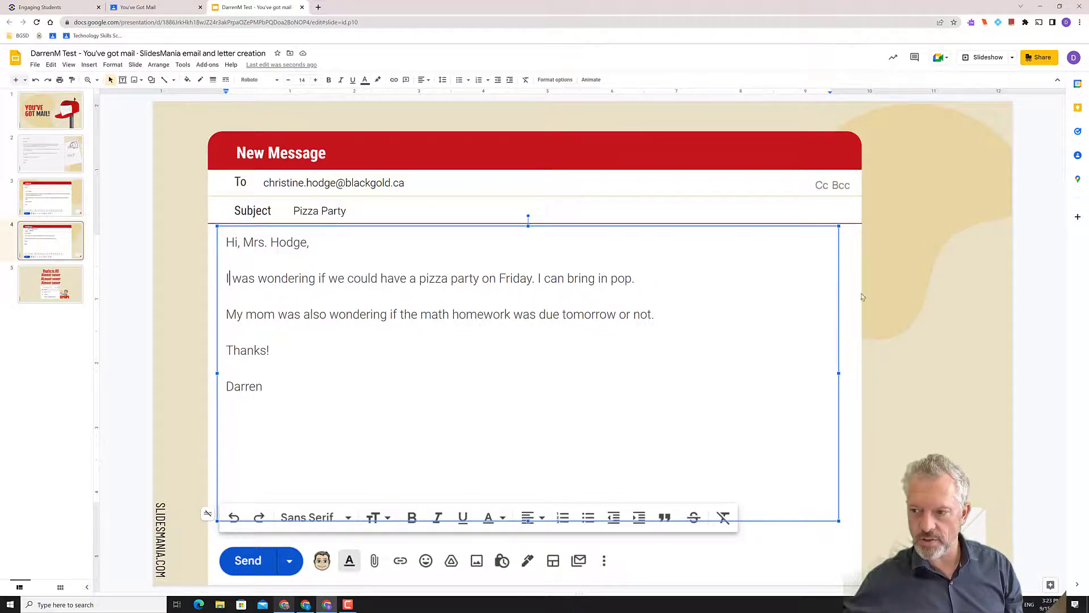
pyautogui.click(528, 219)
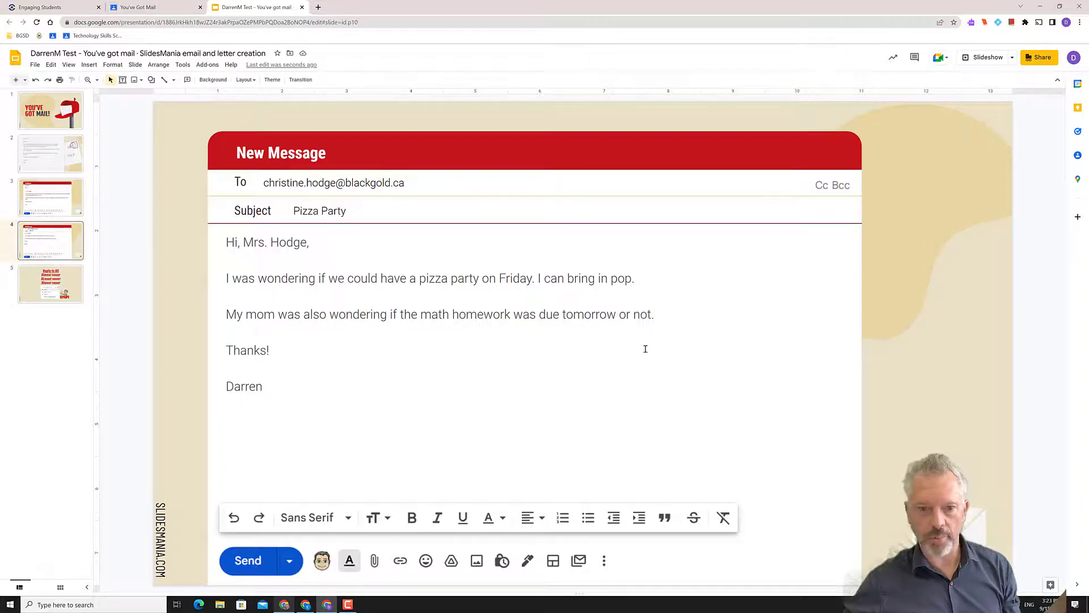
# Visit the Reply to All slide's title, then return to the slide 4 email mock-up
pyautogui.click(59, 279)
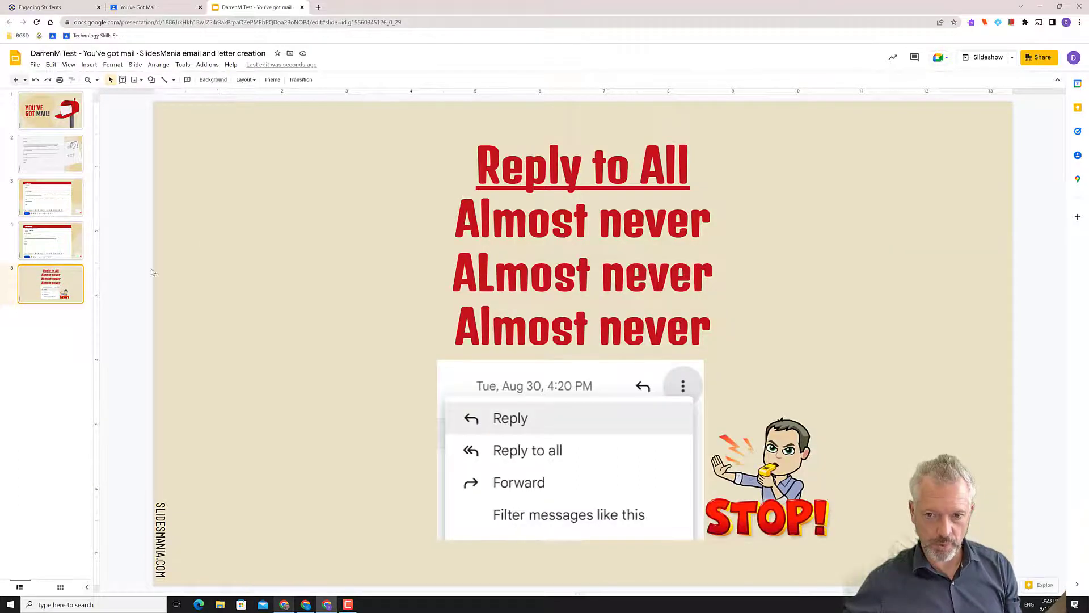
pyautogui.click(610, 170)
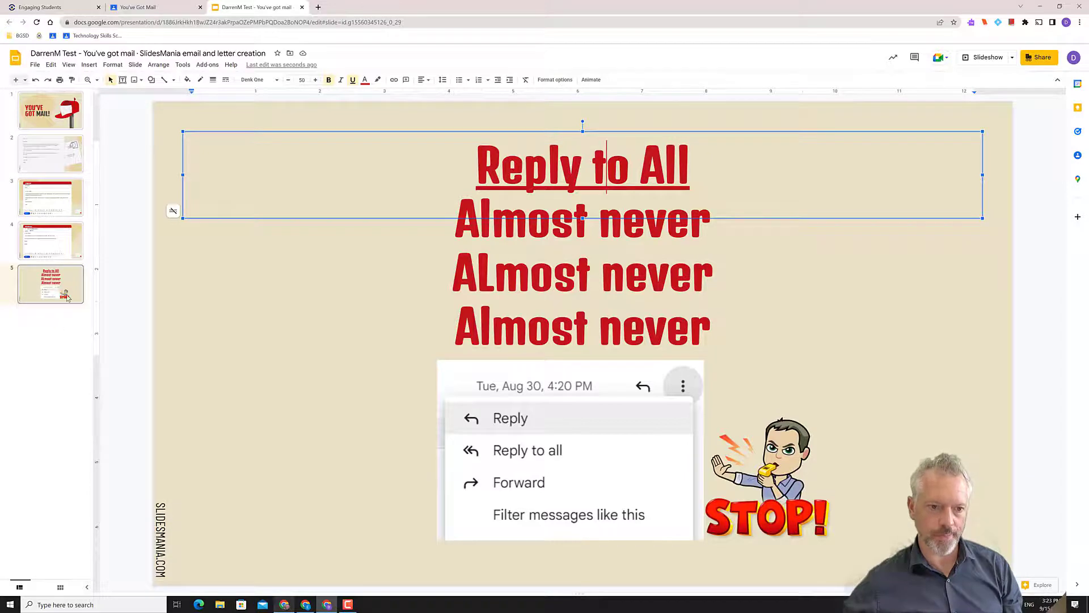
pyautogui.click(75, 247)
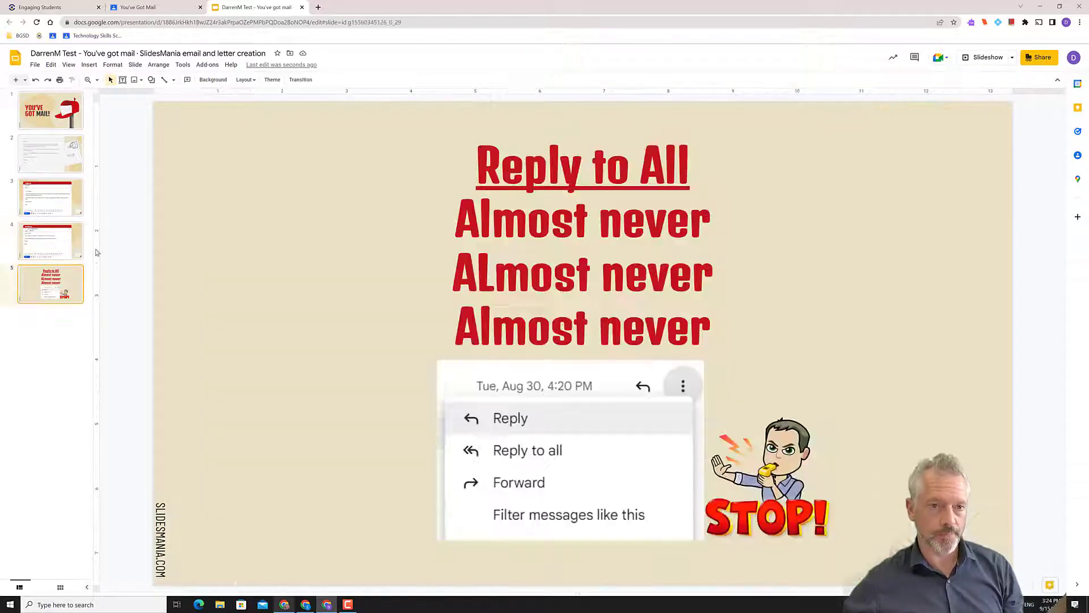
pyautogui.click(77, 281)
pyautogui.click(62, 241)
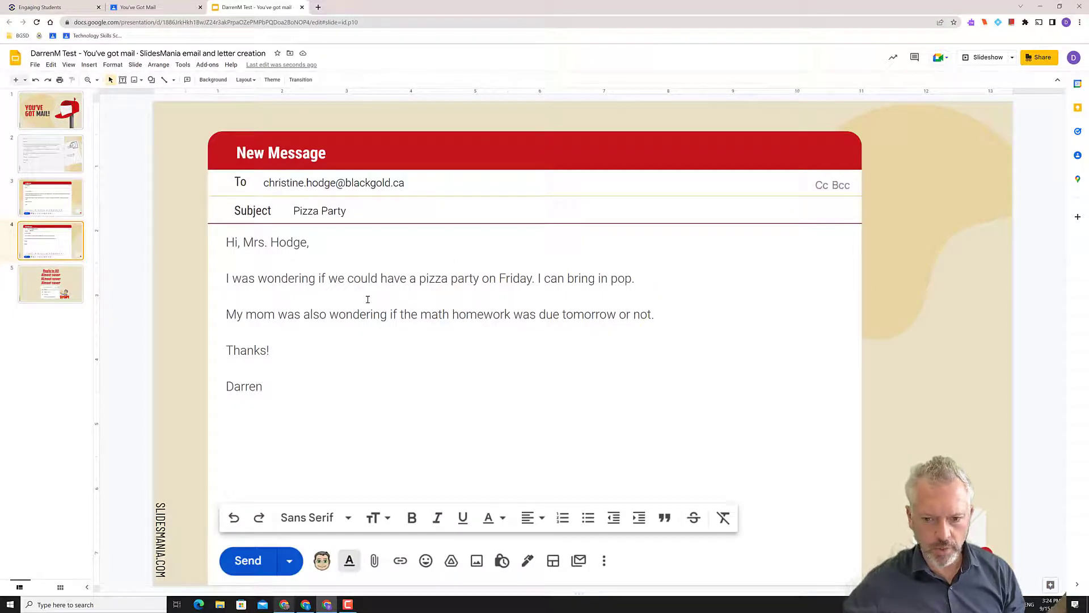
pyautogui.press('Down')
pyautogui.click(53, 258)
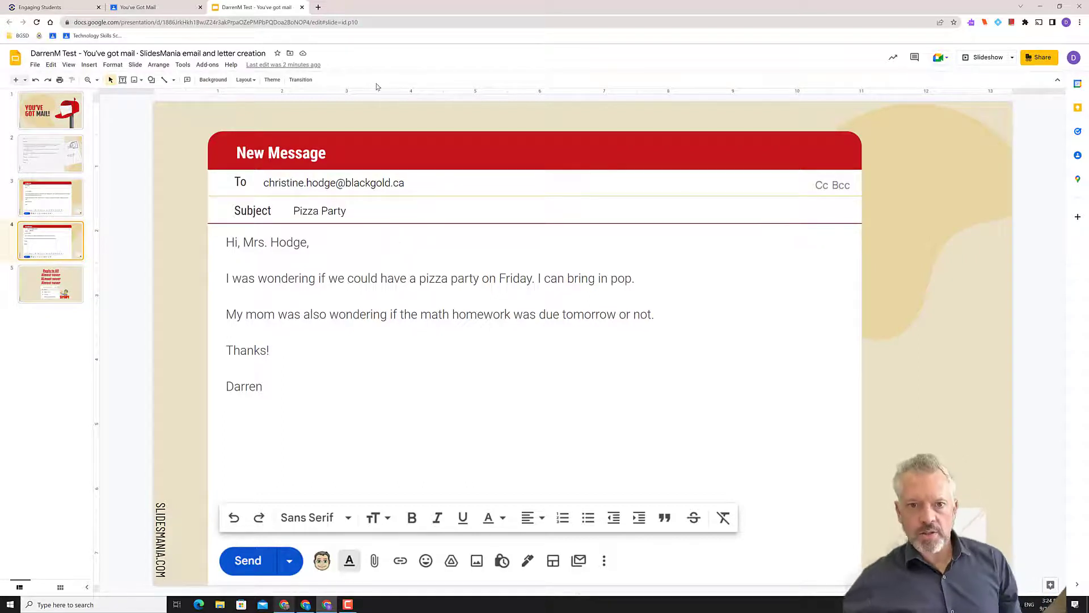
# Open Gmail in a new tab, dismiss the welcome popups, and start a new message
pyautogui.click(317, 8)
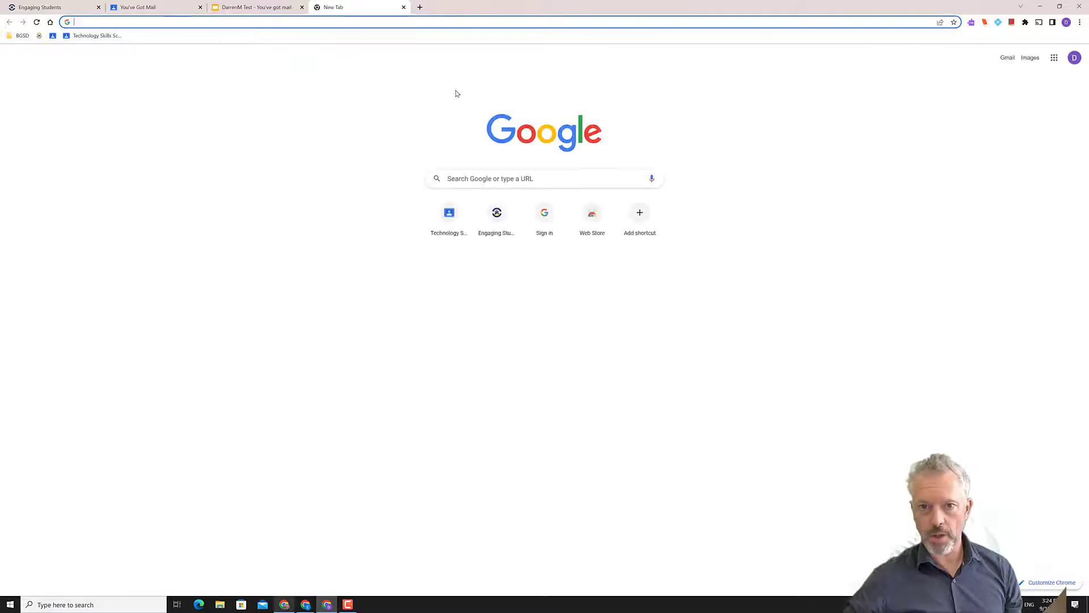
pyautogui.click(1006, 59)
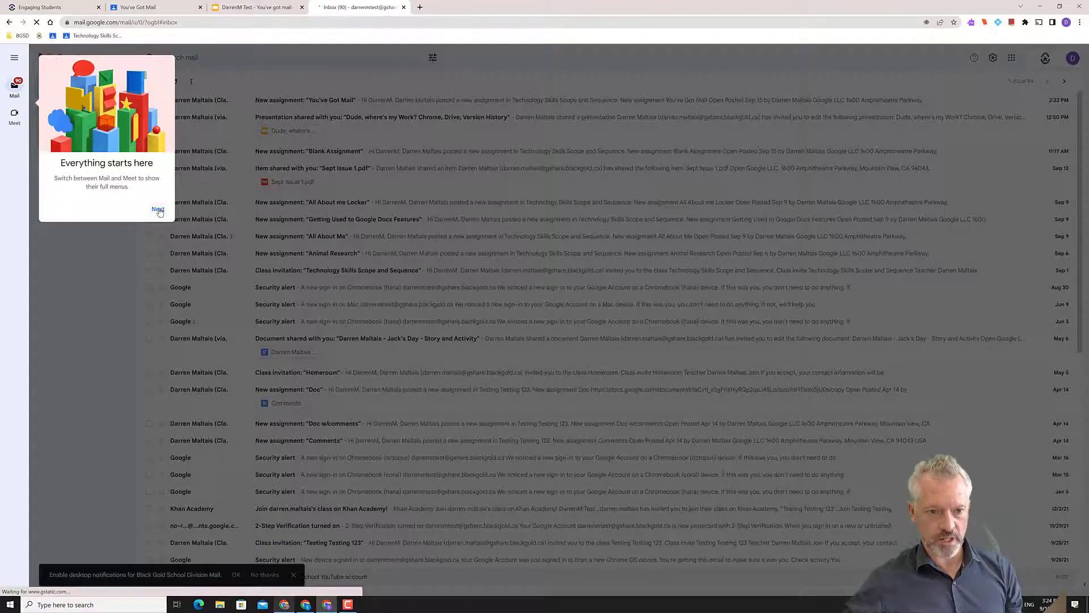
pyautogui.click(158, 209)
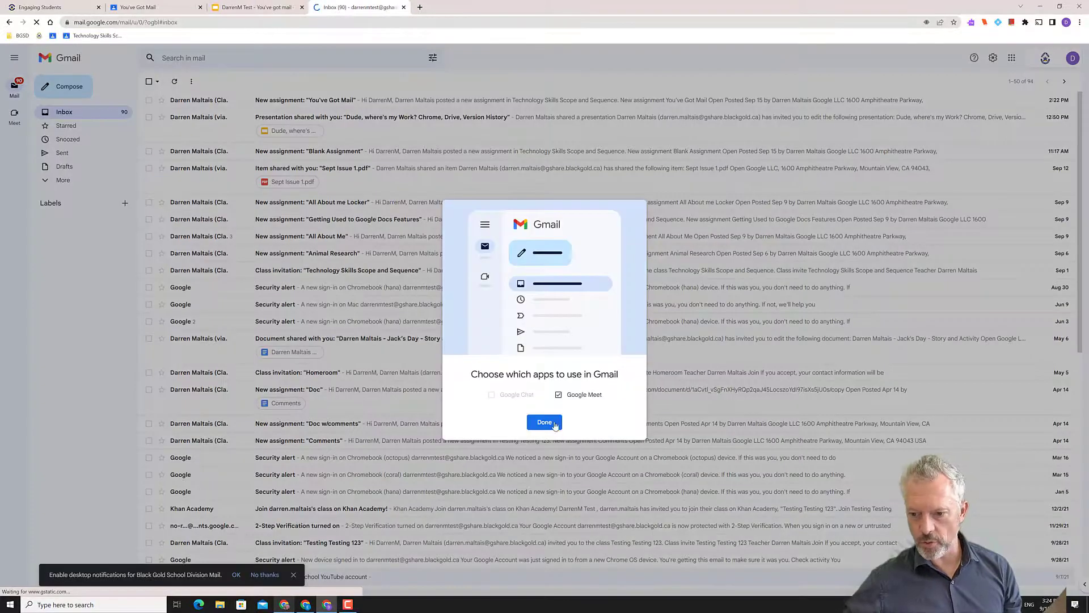
pyautogui.click(543, 422)
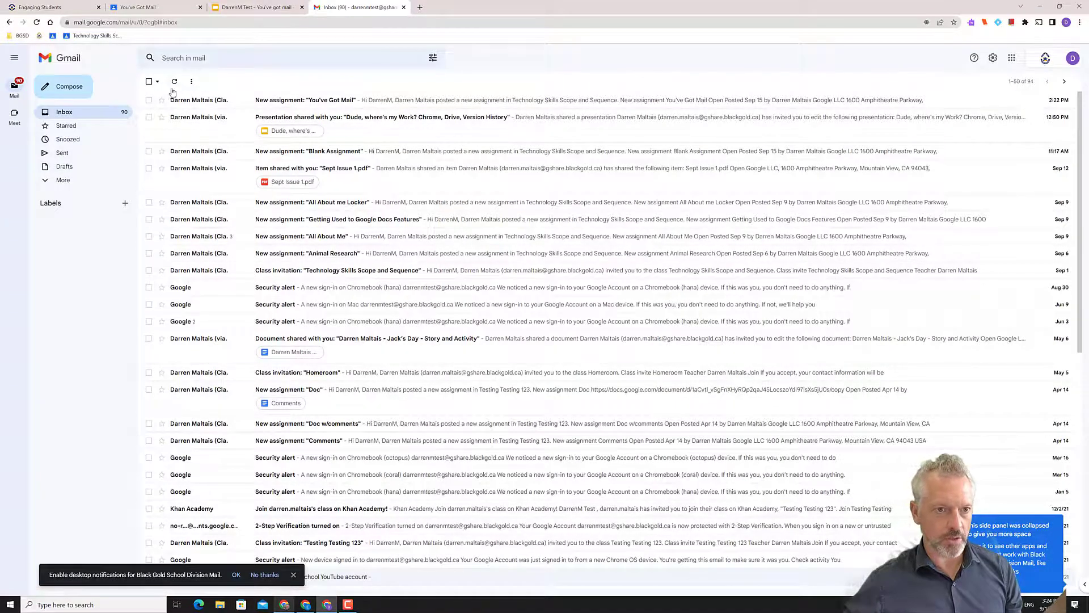
pyautogui.click(68, 92)
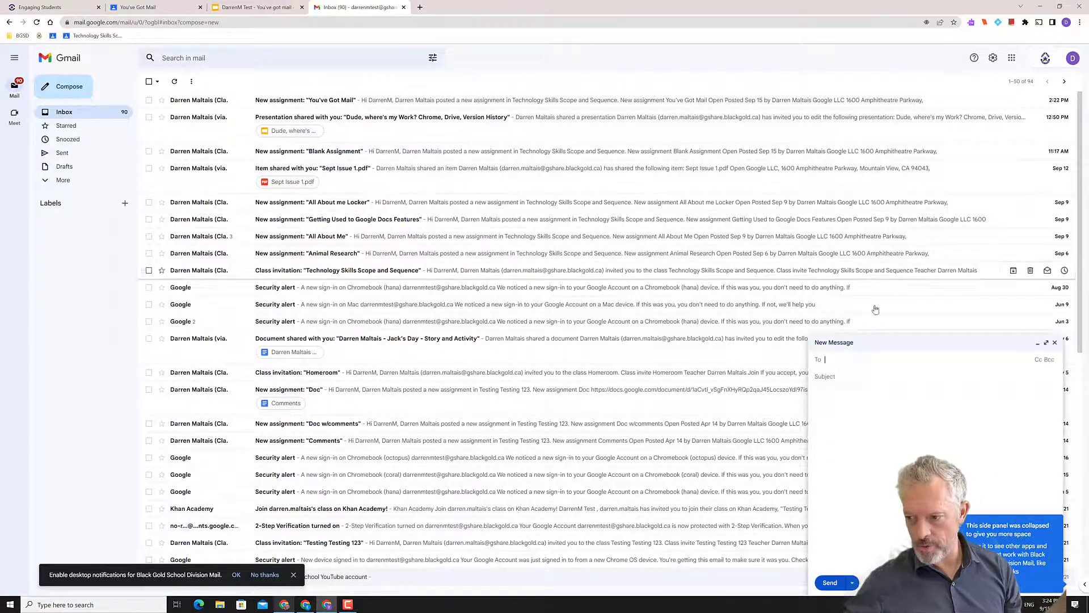
# Maximize the draft and add the teacher's suggested contact as the recipient
pyautogui.click(1046, 343)
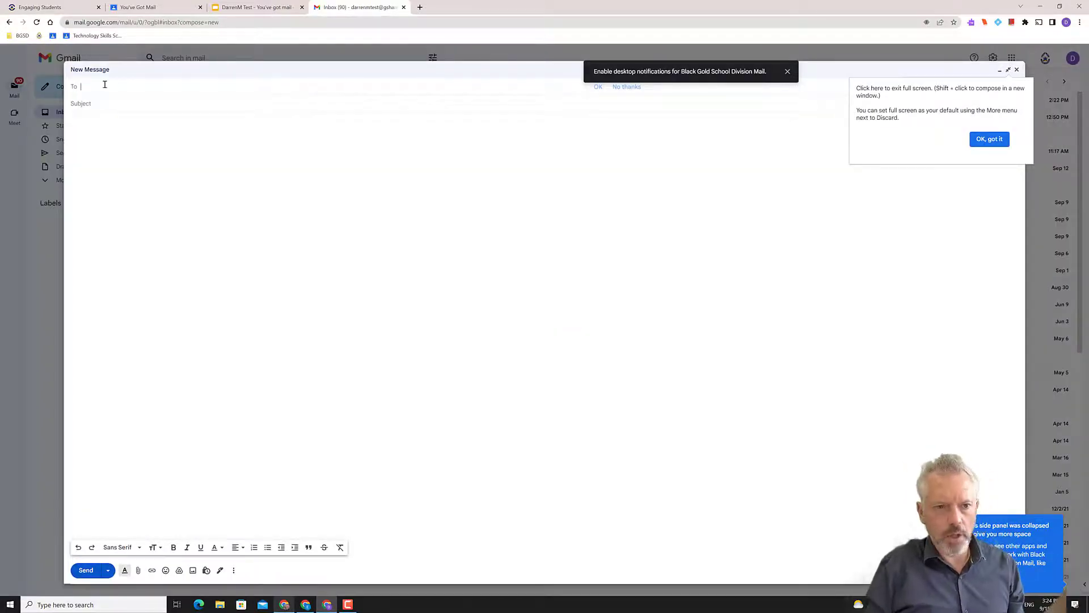
pyautogui.write('darren')
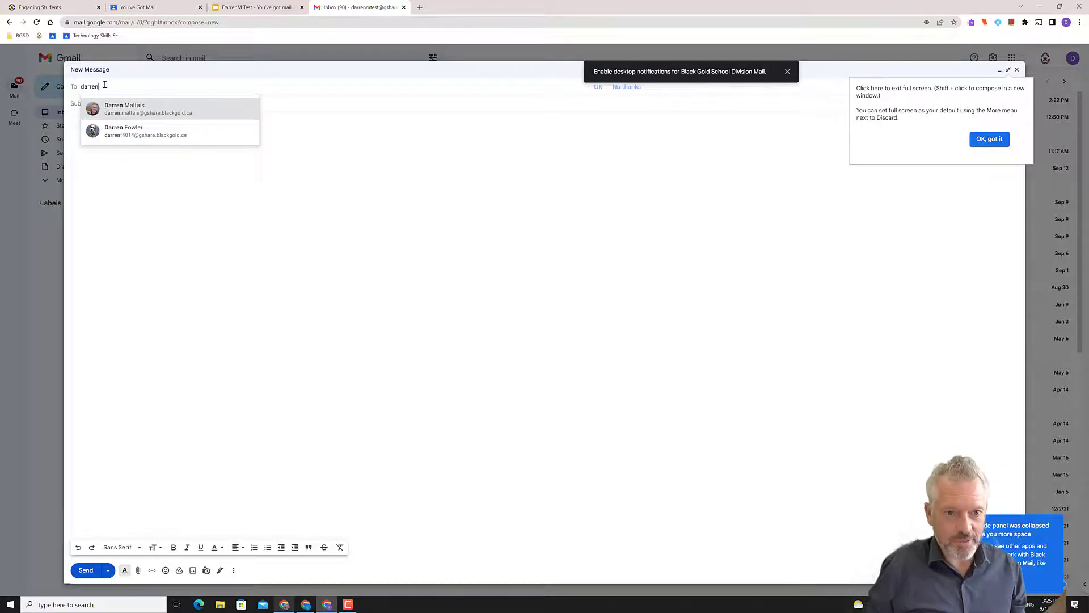
pyautogui.click(119, 106)
pyautogui.click(113, 107)
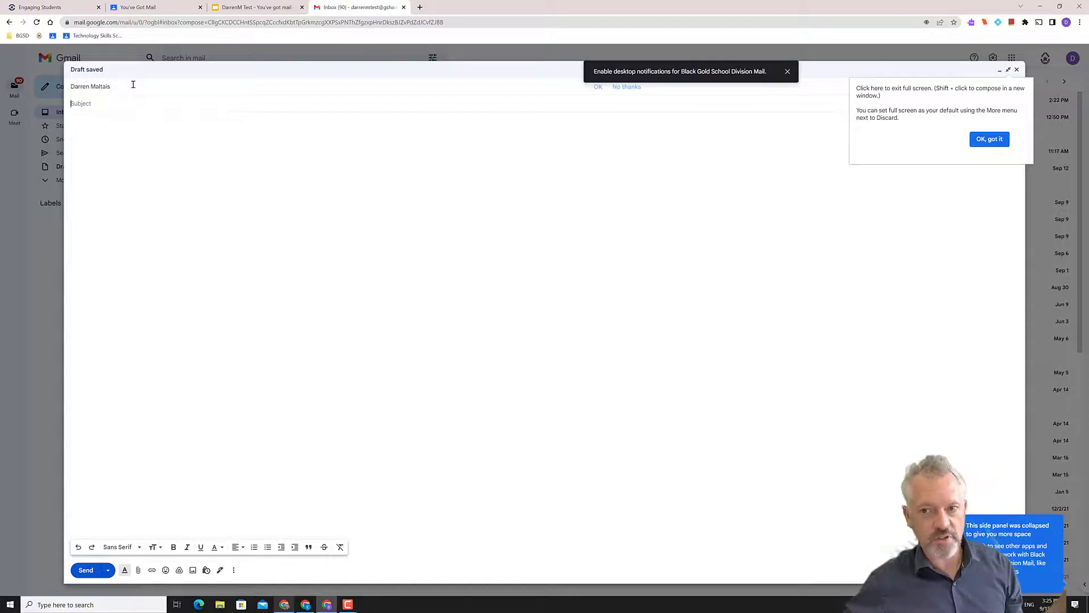
# Dismiss the notifications and full-screen prompts, verify the recipient, and go to Subject
pyautogui.click(130, 86)
pyautogui.click(787, 71)
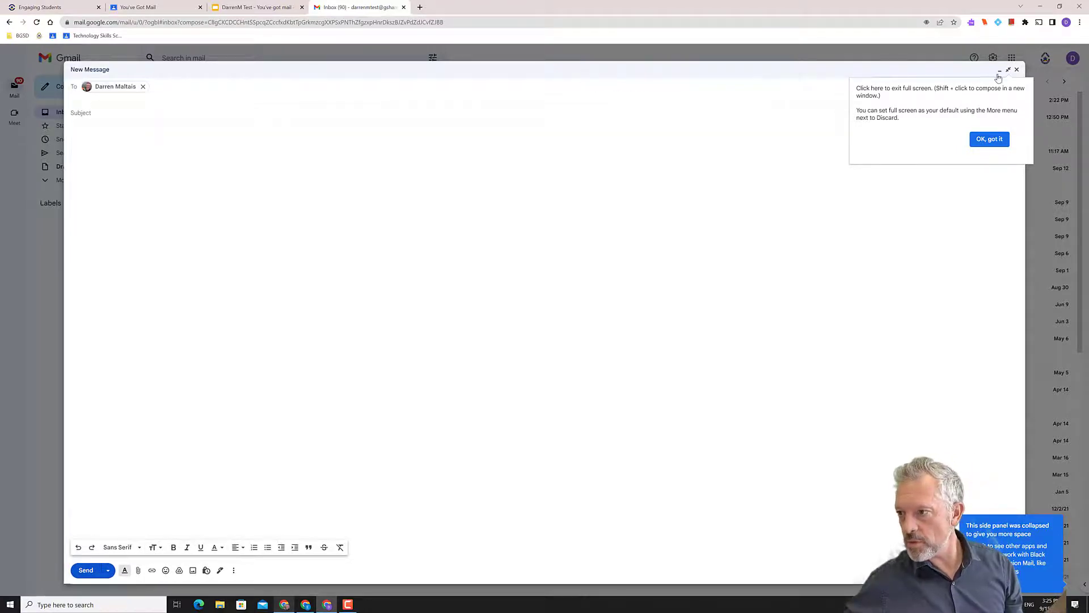
pyautogui.click(989, 139)
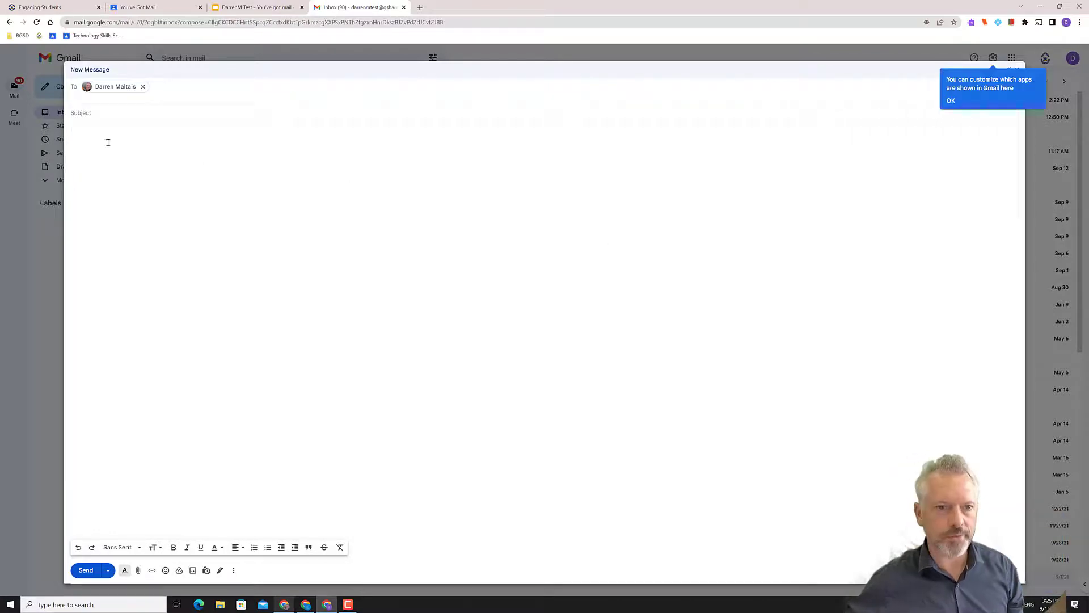
pyautogui.click(98, 113)
pyautogui.click(96, 87)
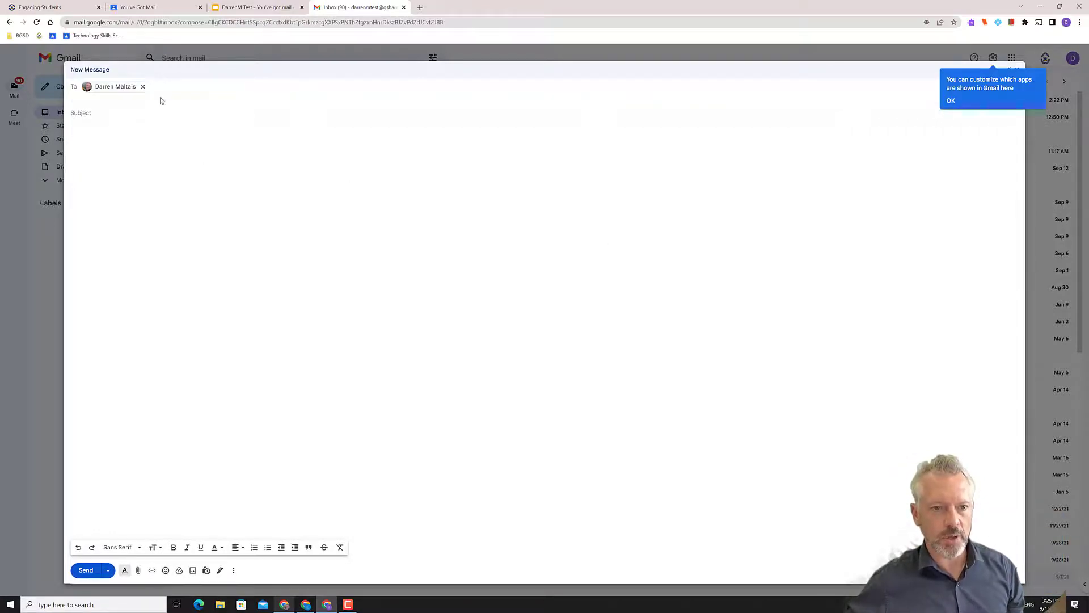
pyautogui.moveTo(144, 86)
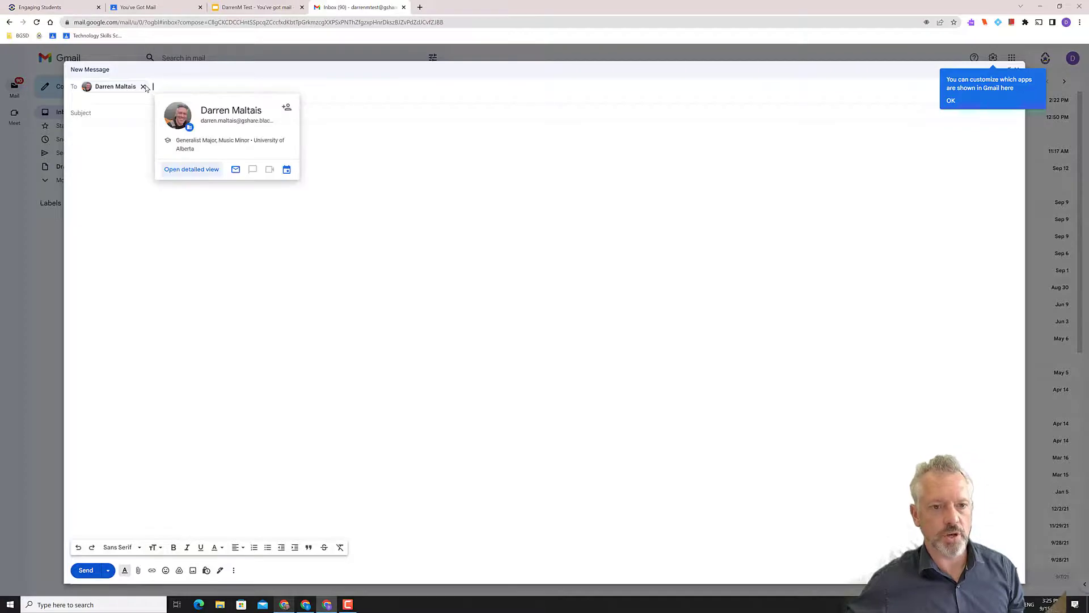
pyautogui.click(80, 118)
# Enter the subject 'Pizza Party' and a greeting to the teacher in the body
pyautogui.write('Pizza ')
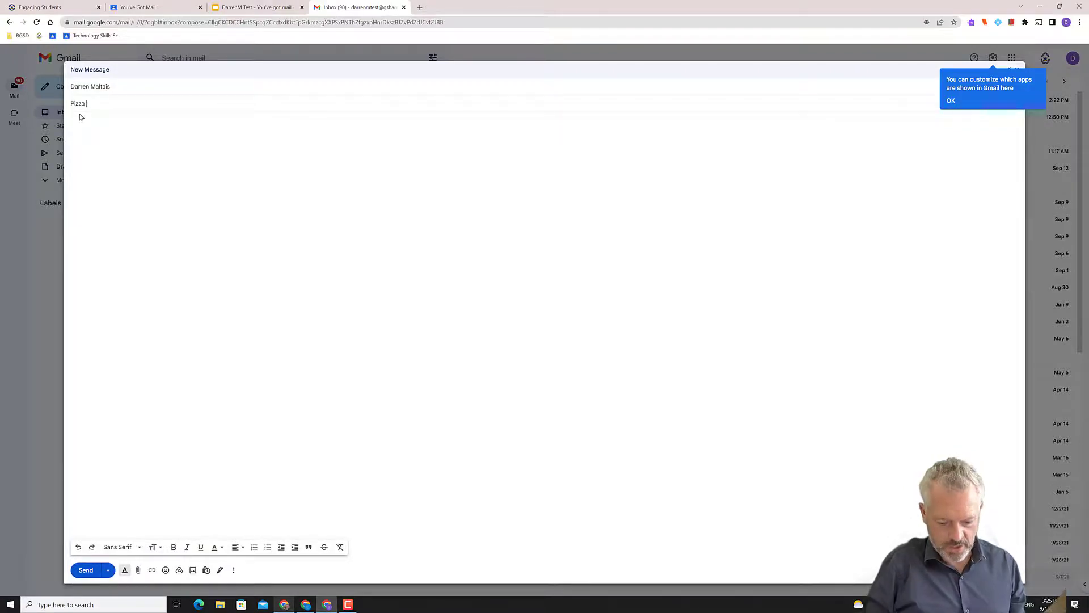
pyautogui.write('Party')
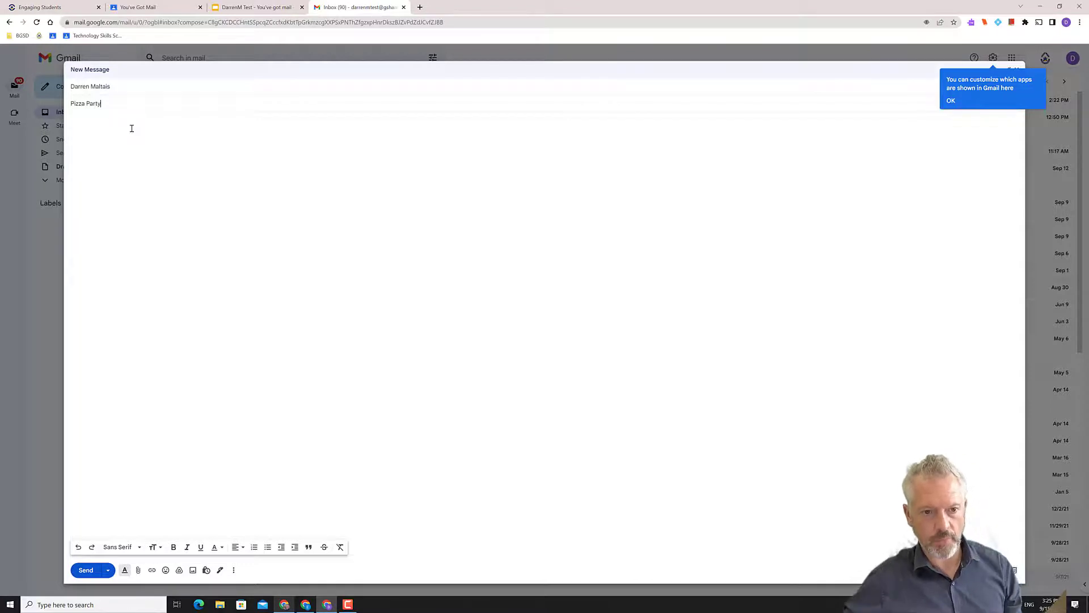
pyautogui.click(118, 130)
pyautogui.write('Hi Mr')
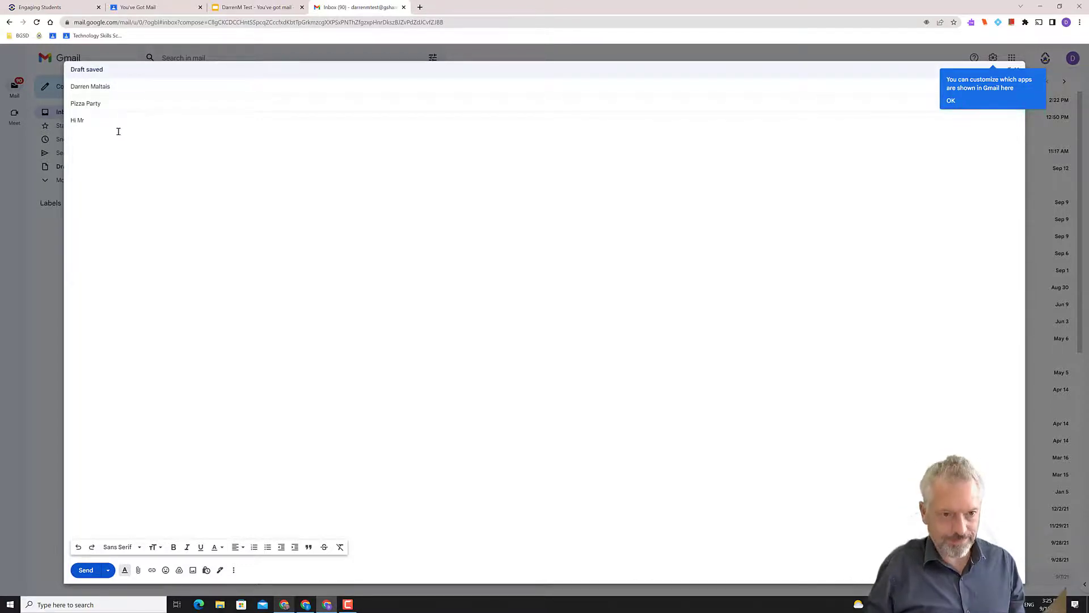
pyautogui.write(' Maltais')
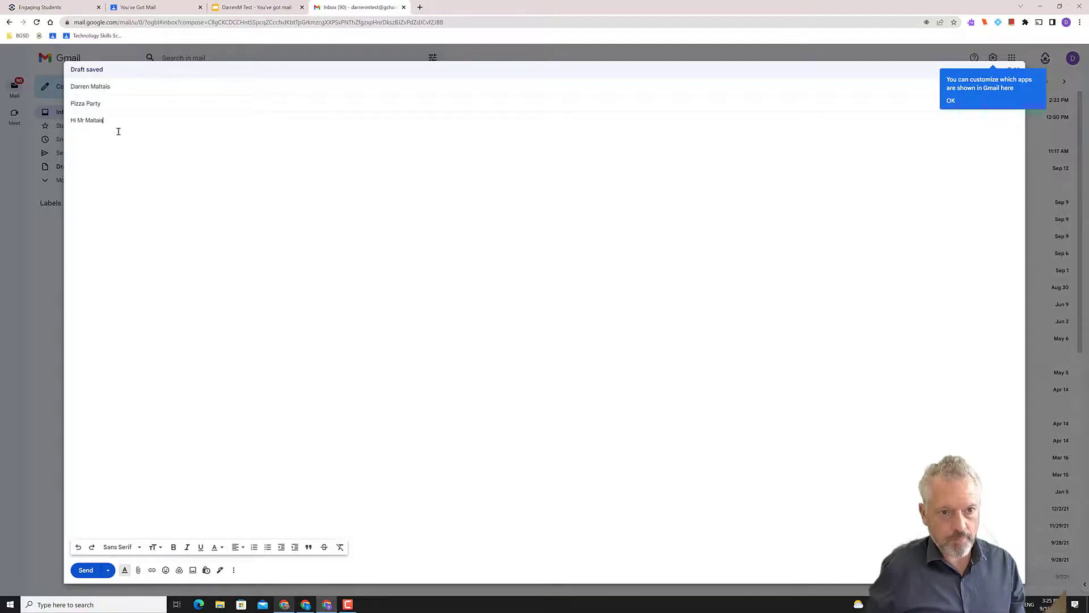
pyautogui.press('Home')
pyautogui.press('Right')
pyautogui.press('Right')
pyautogui.write(',')
pyautogui.write(',')
pyautogui.press('Return')
pyautogui.press('Return')
# Write the Friday pizza party and healthy juice request, math homework question, thanks and first-name signature
pyautogui.write('Can we have a pizza party on D')
pyautogui.write('riday')
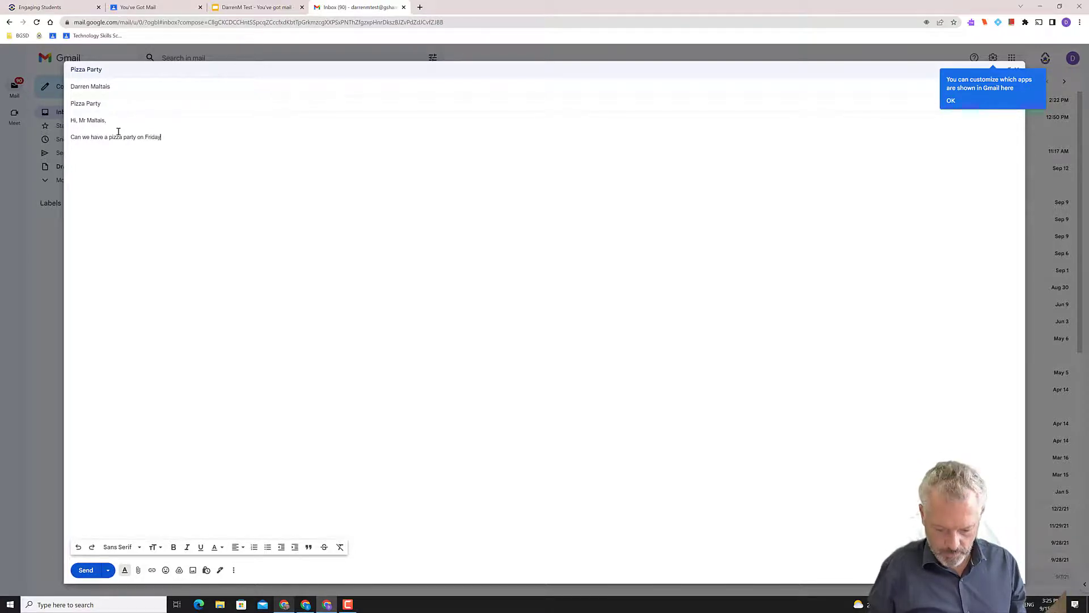
pyautogui.write('? My mom said ')
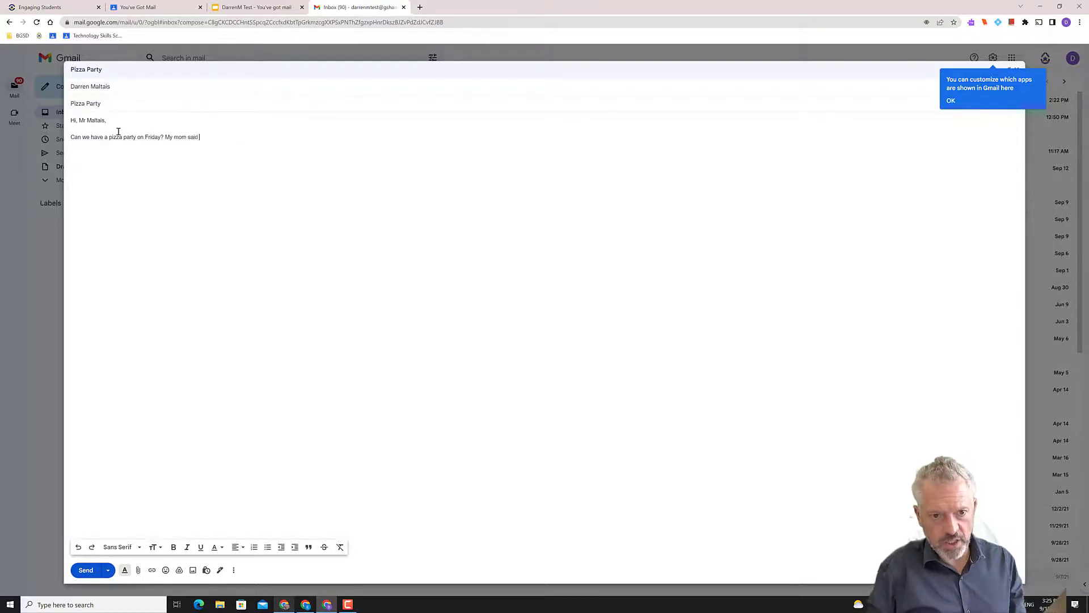
pyautogui.write('tht')
pyautogui.press('BackSpace')
pyautogui.press('BackSpace')
pyautogui.write('hat I')
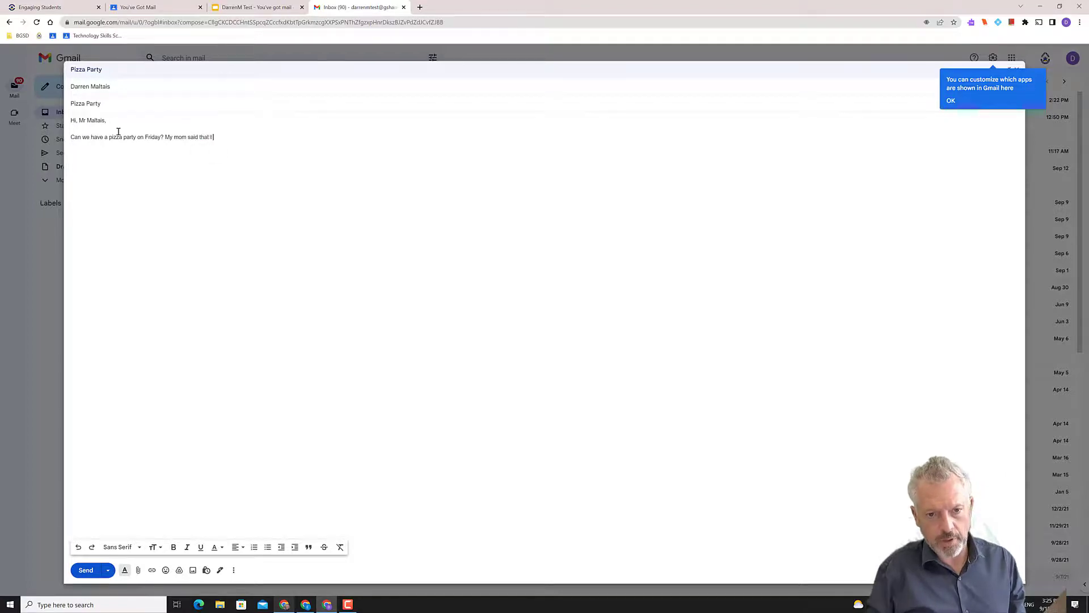
pyautogui.write(' can bring in some')
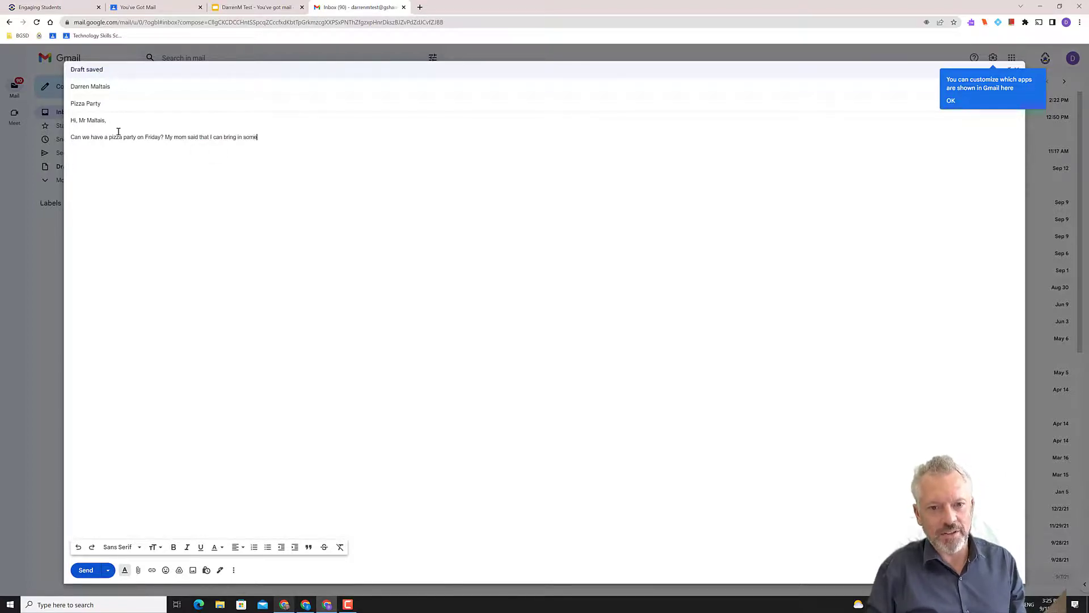
pyautogui.write(' hoalthy ')
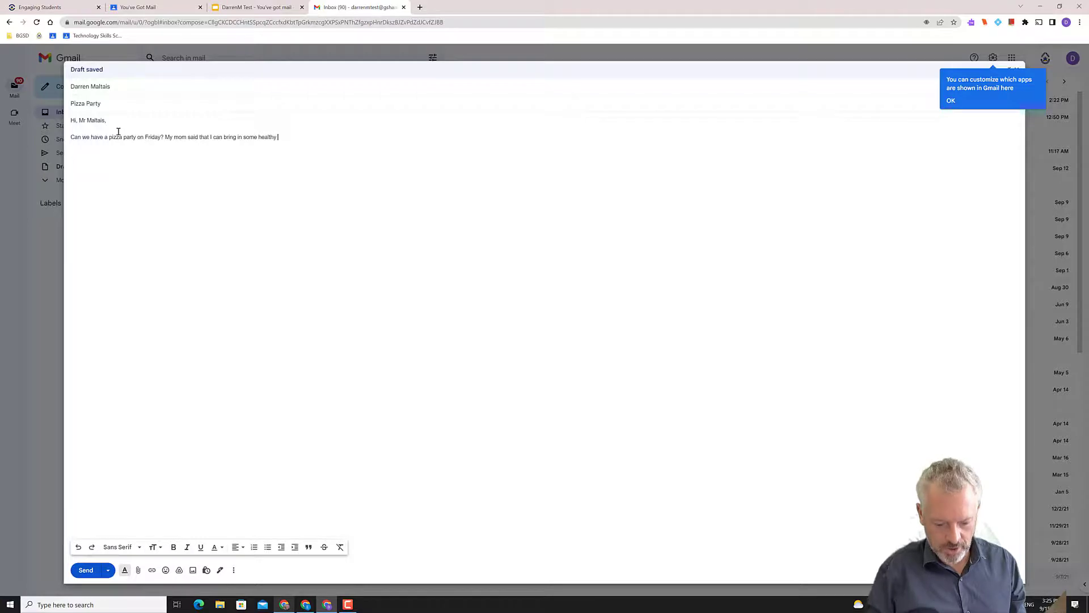
pyautogui.write('juice.')
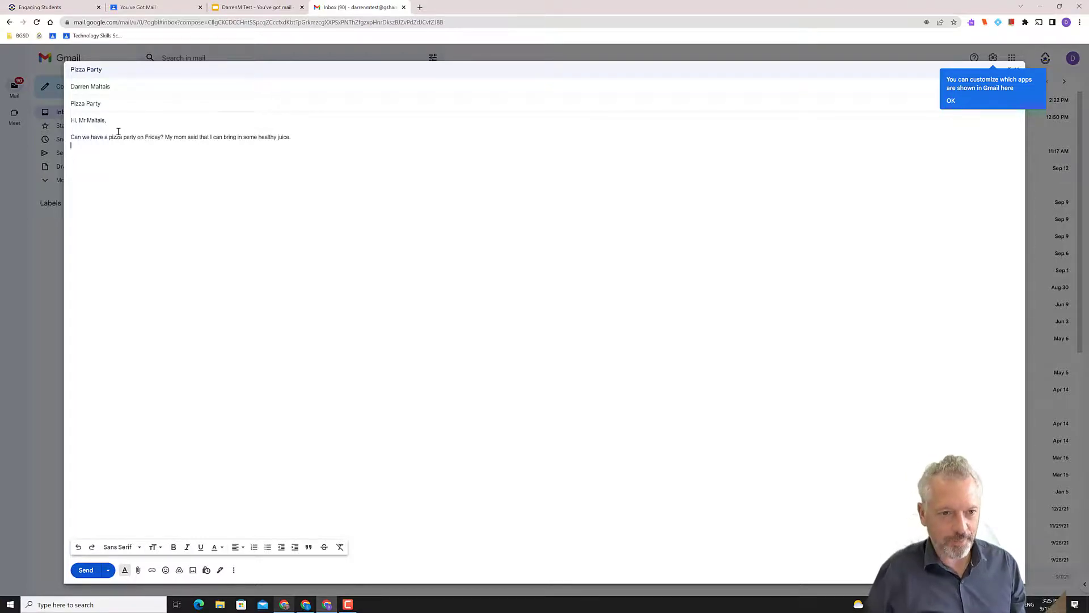
pyautogui.write('Also, can you take a look at this math hom')
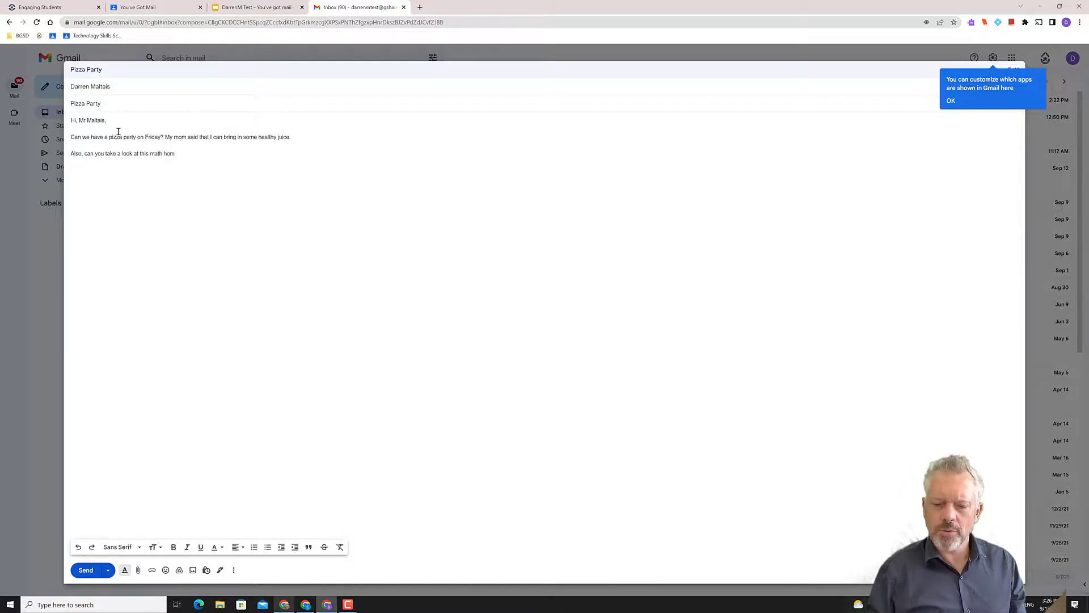
pyautogui.write('e')
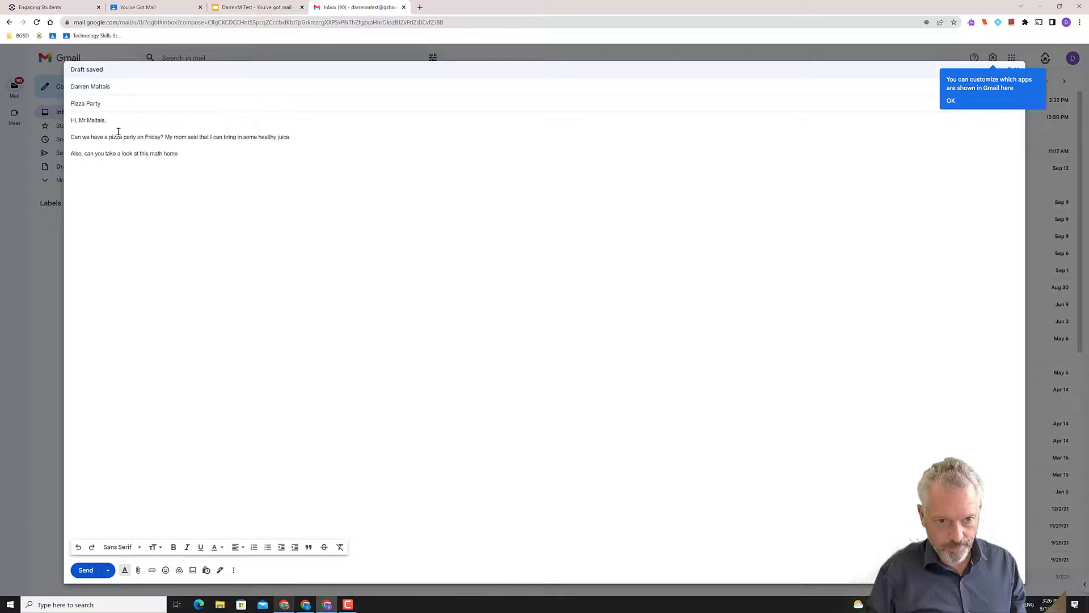
pyautogui.write("ework? I didn't understand questions ")
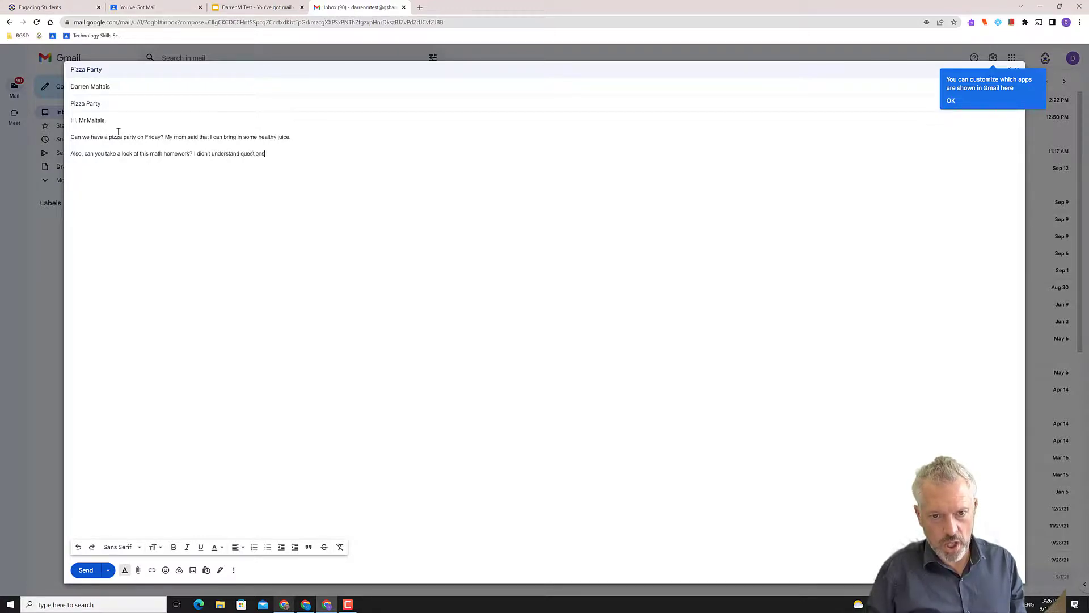
pyautogui.write('3')
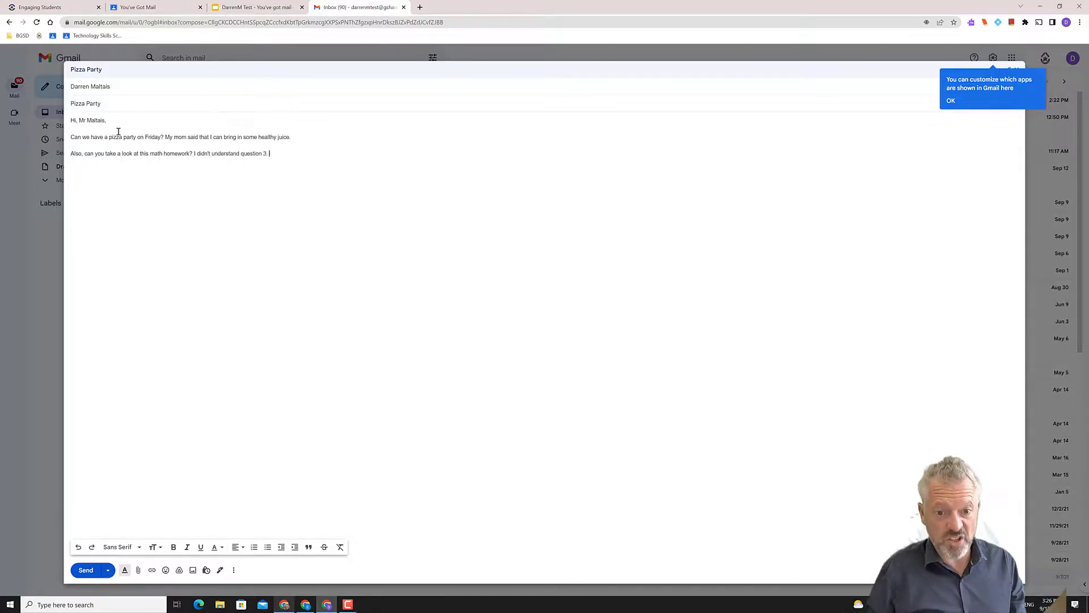
pyautogui.write('Thank')
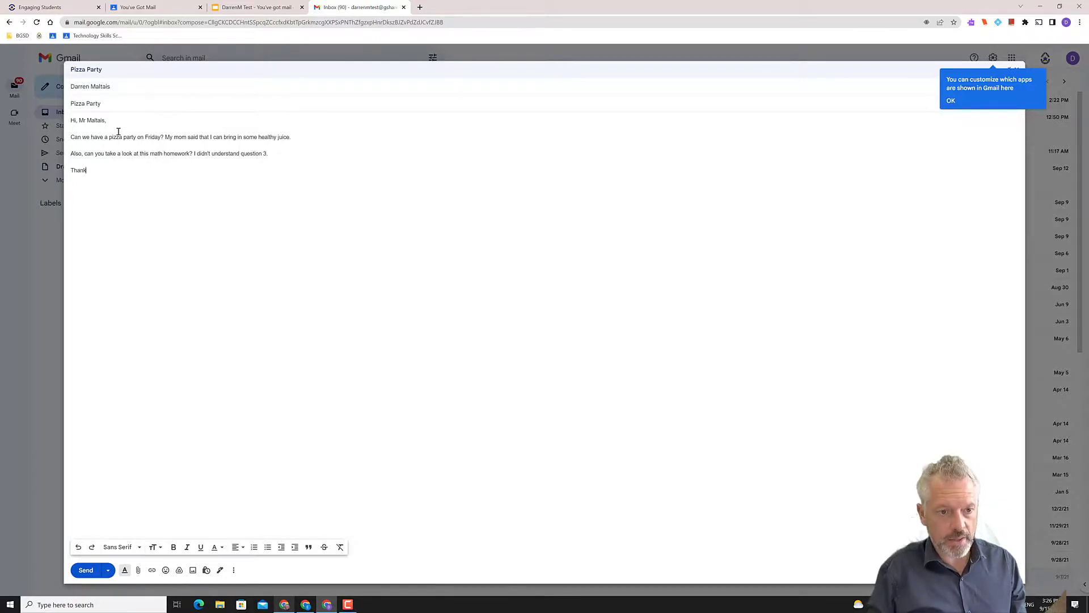
pyautogui.write(' you!')
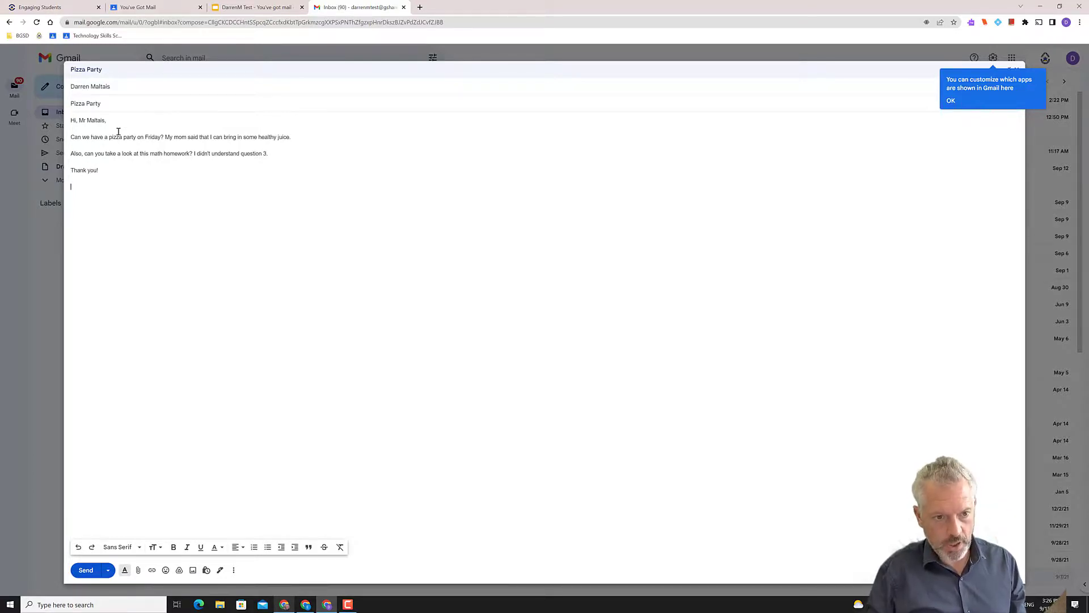
pyautogui.write('darren')
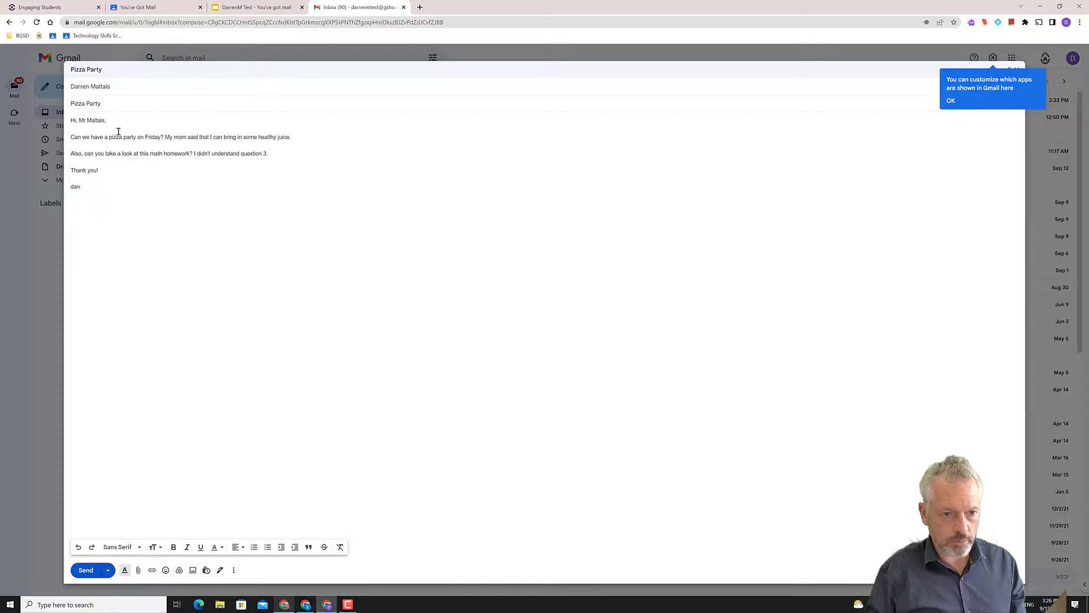
pyautogui.press('BackSpace')
pyautogui.press('BackSpace')
pyautogui.press('BackSpace')
pyautogui.press('BackSpace')
pyautogui.write('Darren')
pyautogui.press('Return')
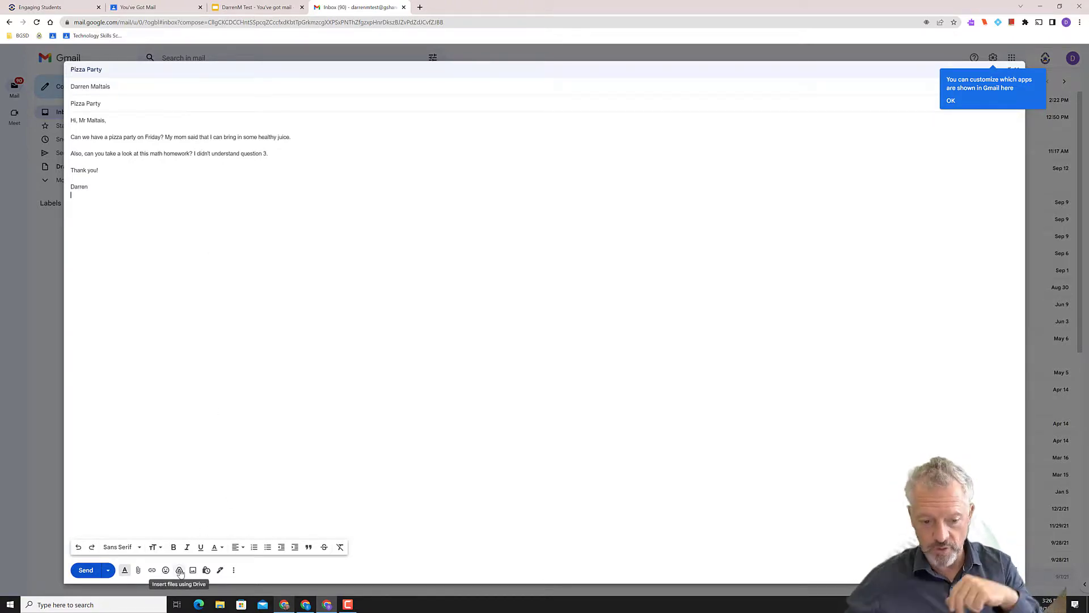
# Insert a Drive link to 'Untitled presentation' into the email
pyautogui.click(179, 570)
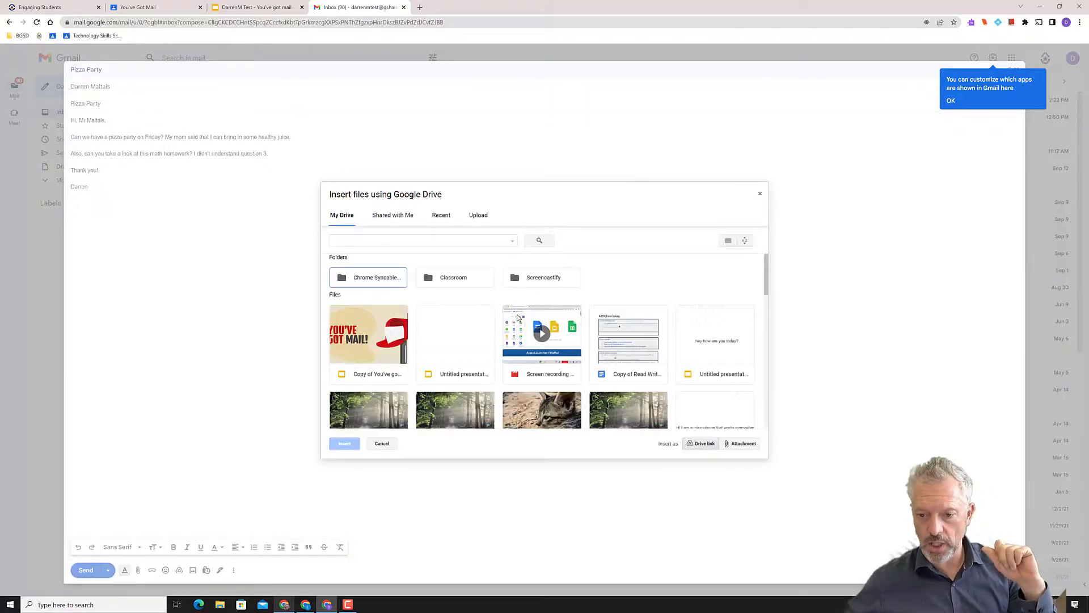
pyautogui.scroll(-1, 719, 339)
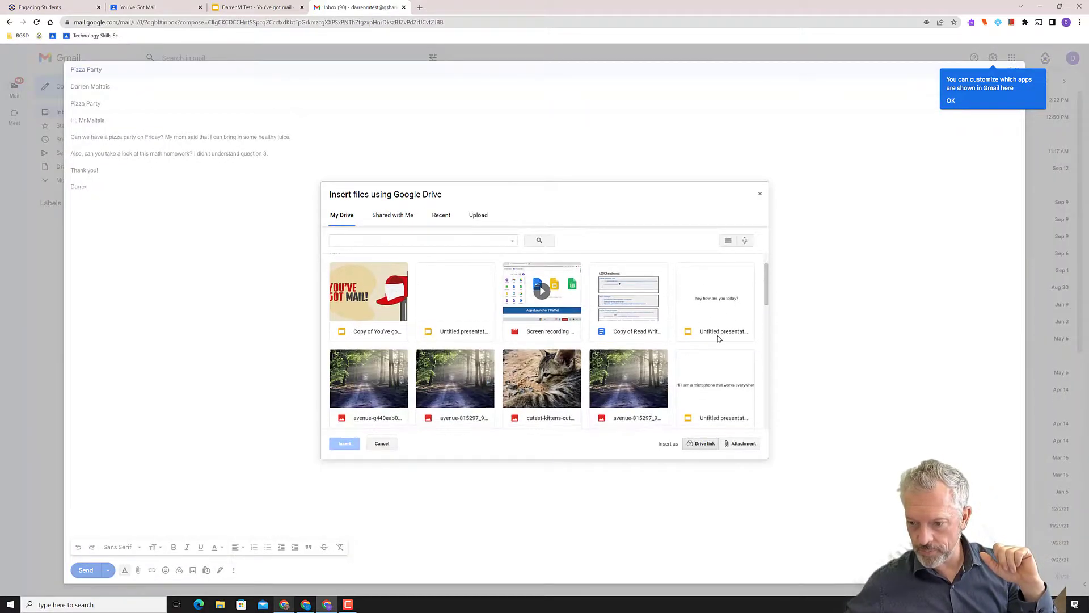
pyautogui.doubleClick(716, 316)
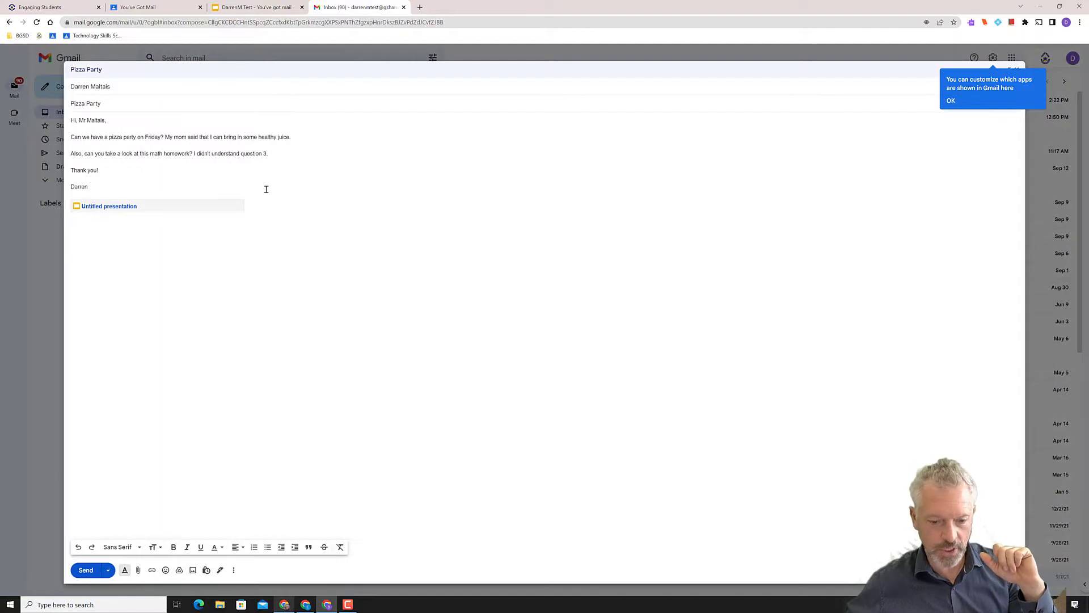
# Upload a photo of rocks from the computer into the email body
pyautogui.click(193, 570)
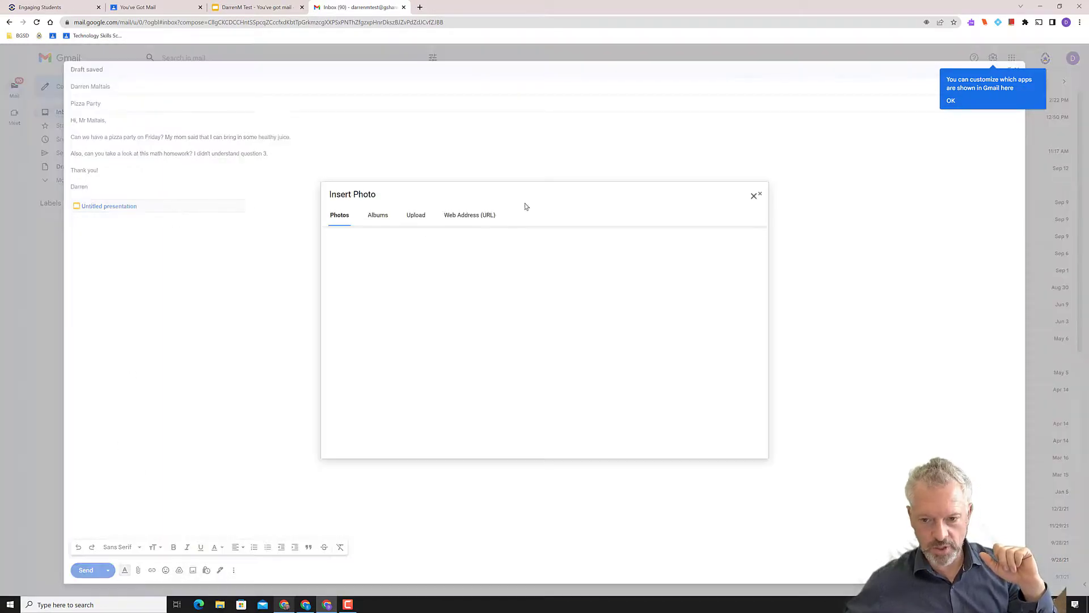
pyautogui.click(412, 215)
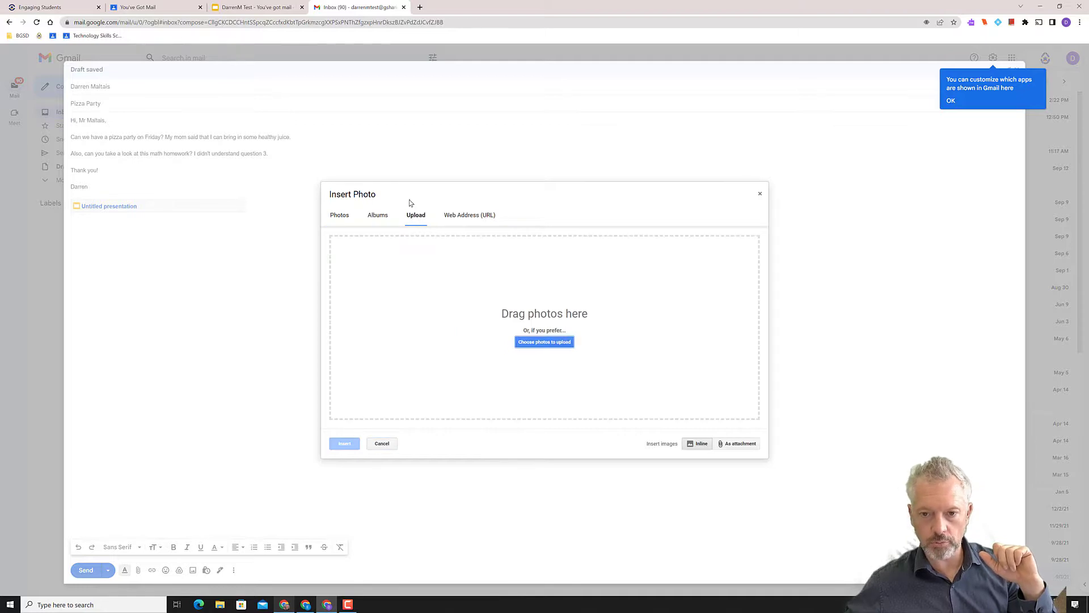
pyautogui.click(553, 345)
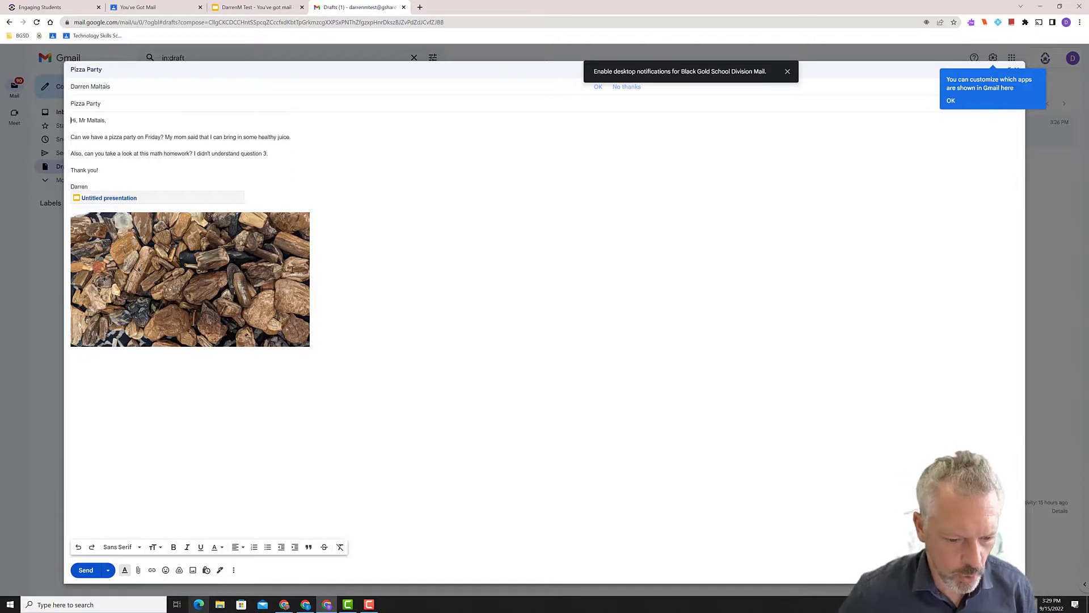
# Send the Pizza Party email, sharing the presentation with the recipient
pyautogui.click(86, 570)
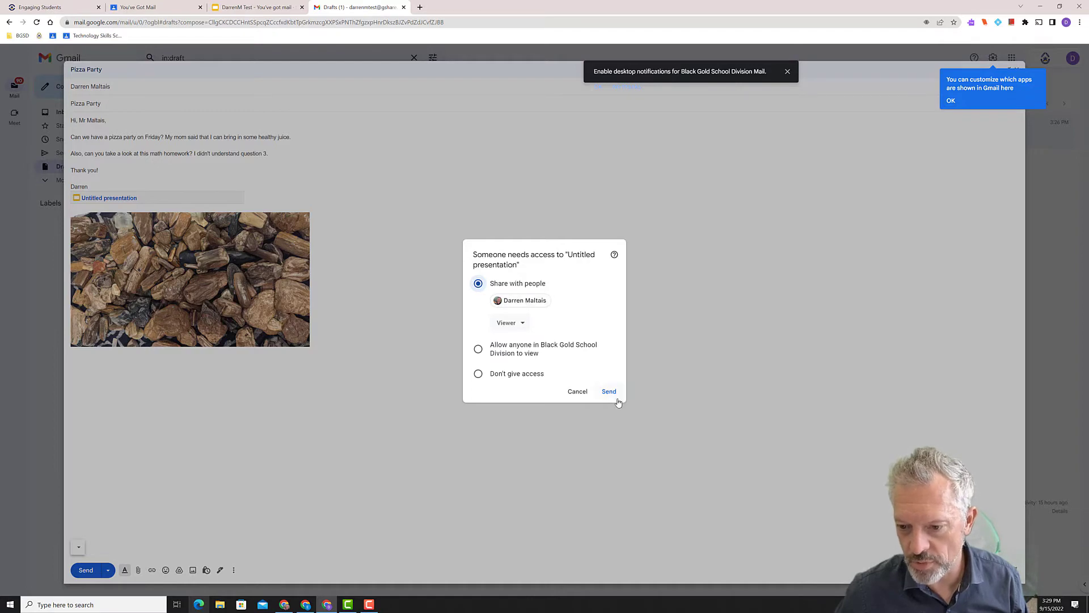
pyautogui.click(608, 391)
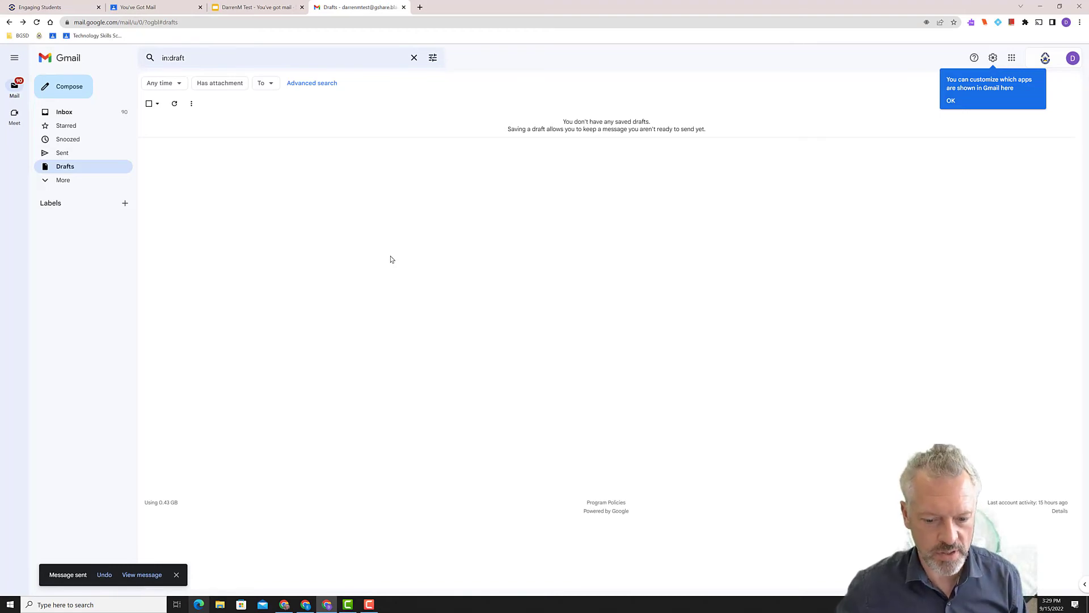
pyautogui.click(369, 604)
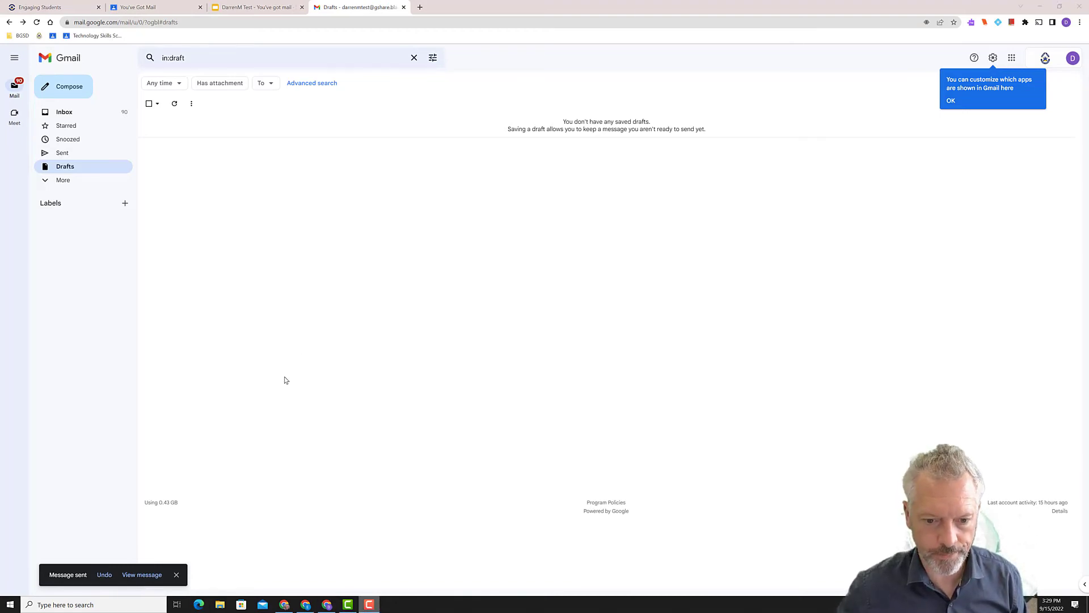